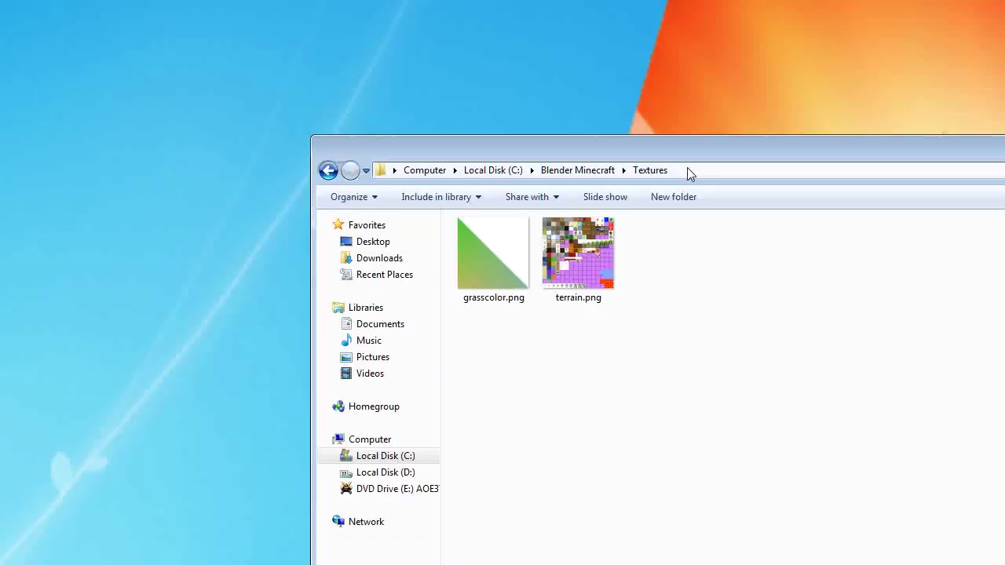
# Go to the %appdata% folder and open the .minecraft\bin\minecraft folder
pyautogui.click(766, 92)
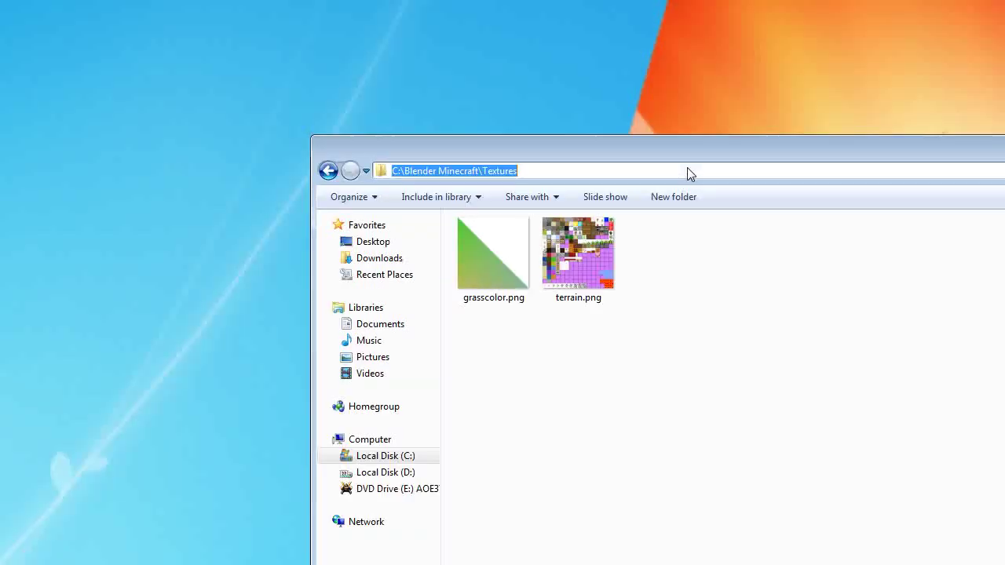
pyautogui.write('%appdata%')
pyautogui.press('Return')
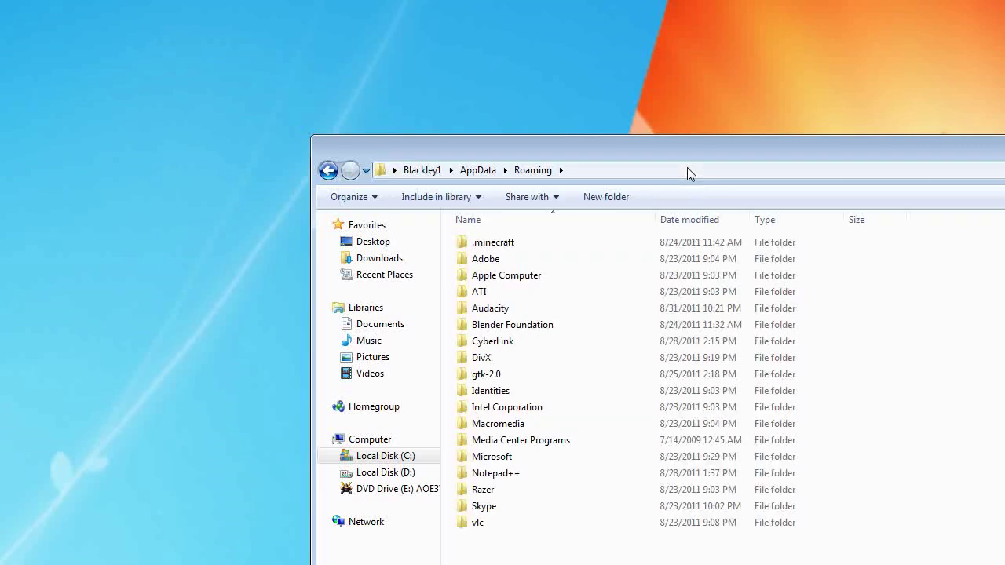
pyautogui.doubleClick(495, 243)
pyautogui.doubleClick(529, 244)
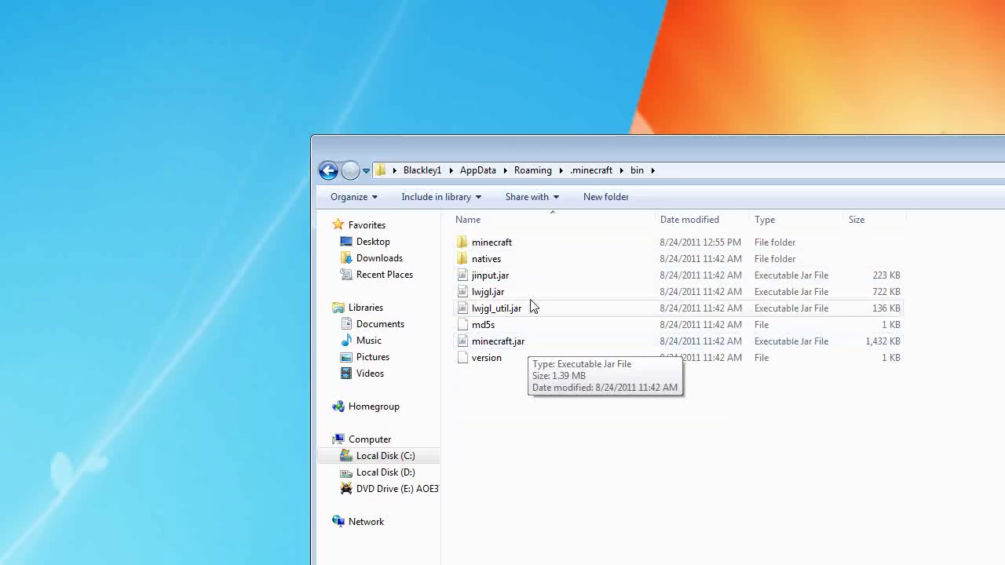
pyautogui.doubleClick(505, 243)
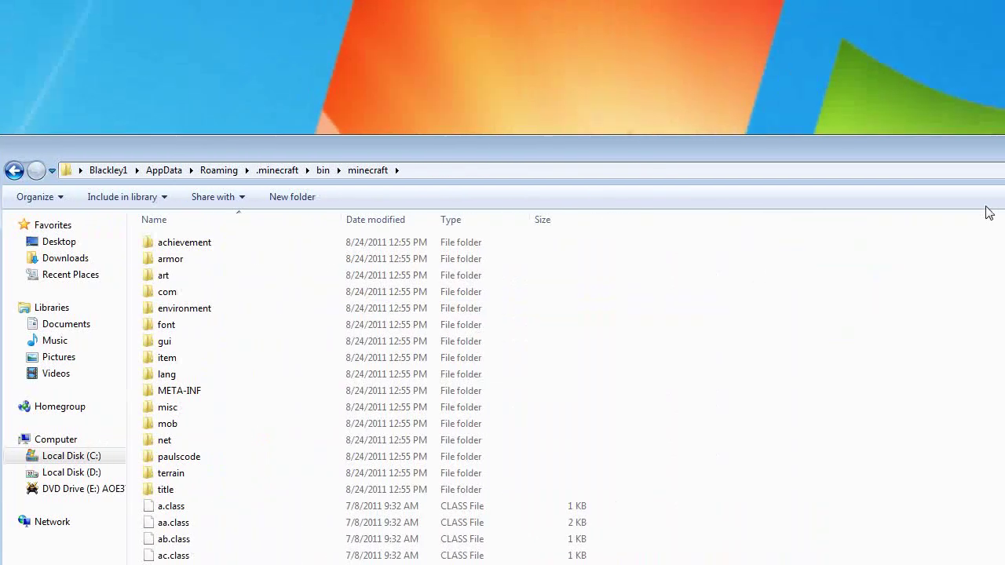
# Search the minecraft folder for particles.png and copy the 128 x 128 version of the file
pyautogui.click(723, 171)
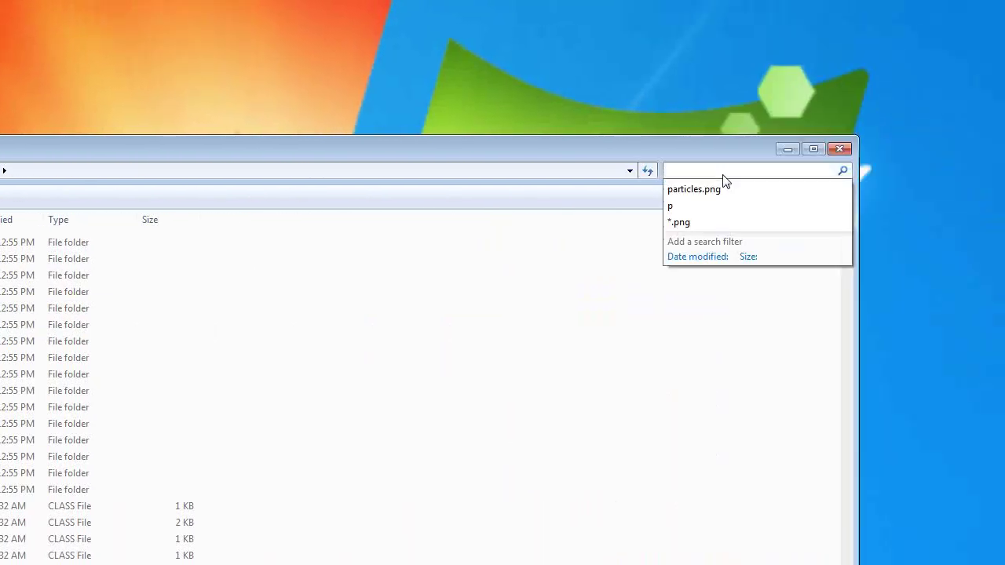
pyautogui.write('pa')
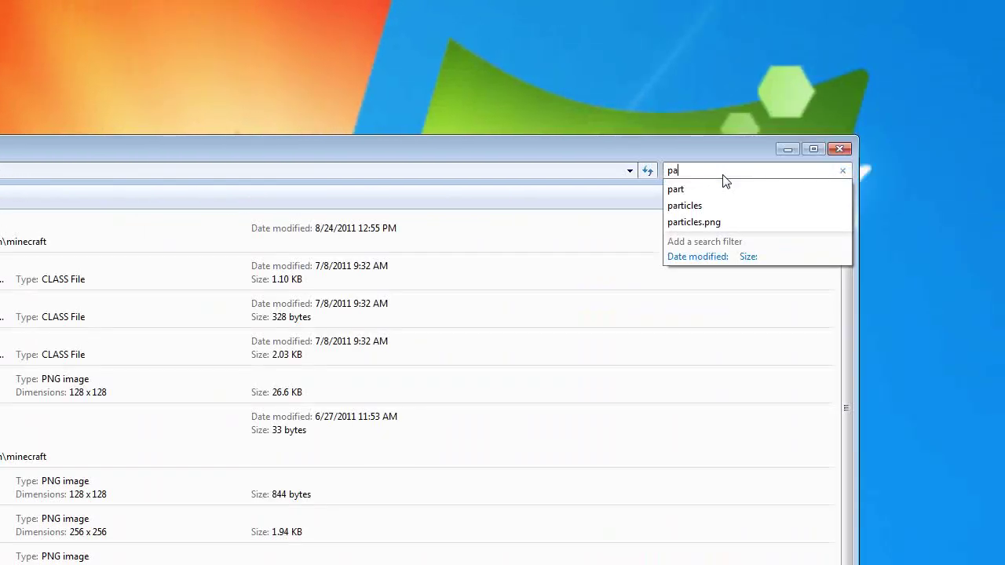
pyautogui.click(724, 216)
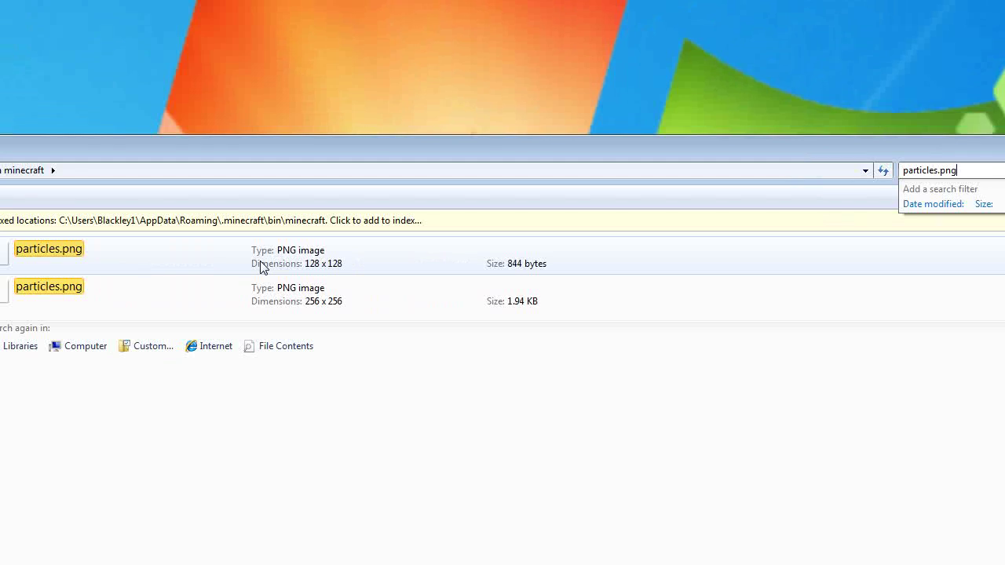
pyautogui.click(139, 262)
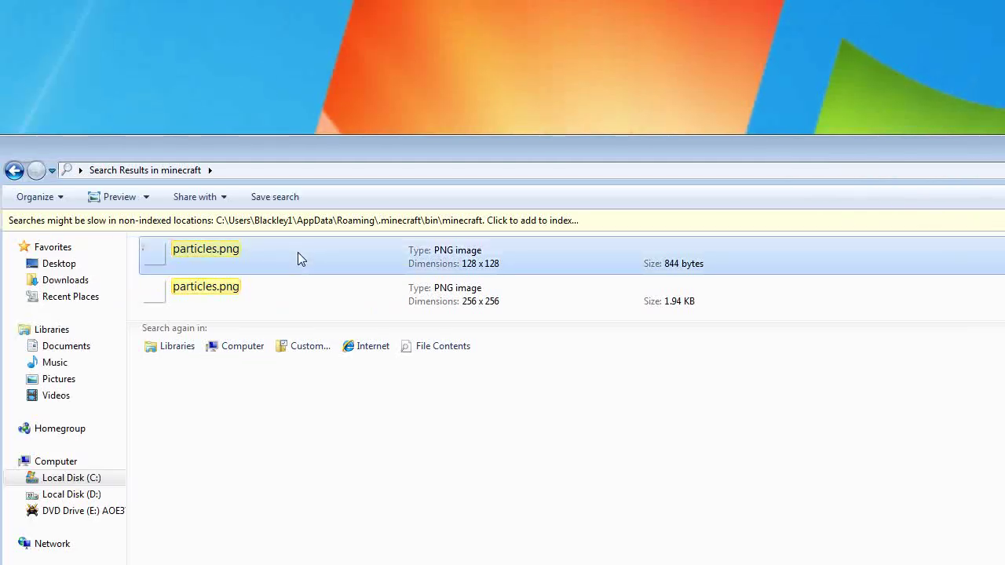
pyautogui.rightClick(205, 252)
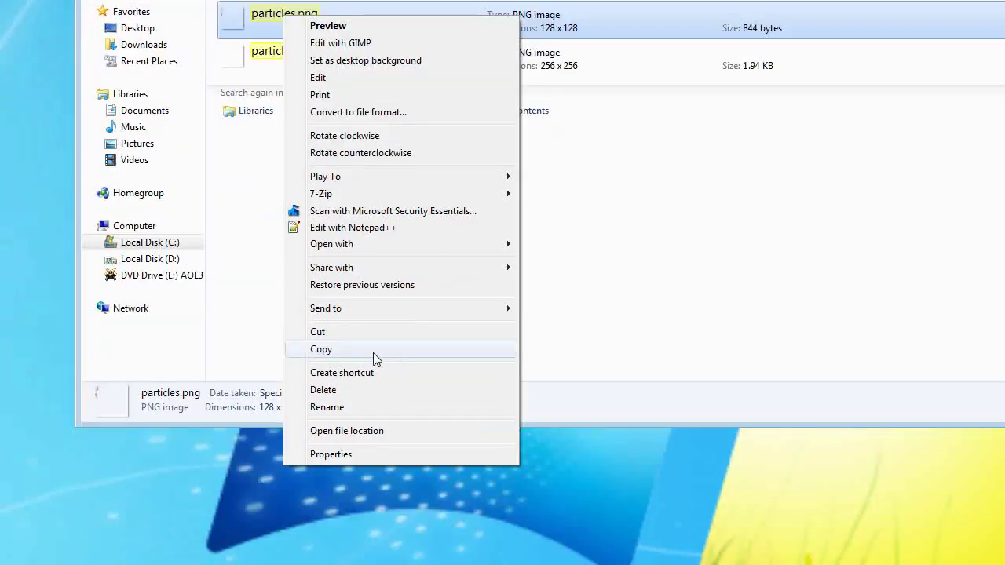
pyautogui.click(373, 564)
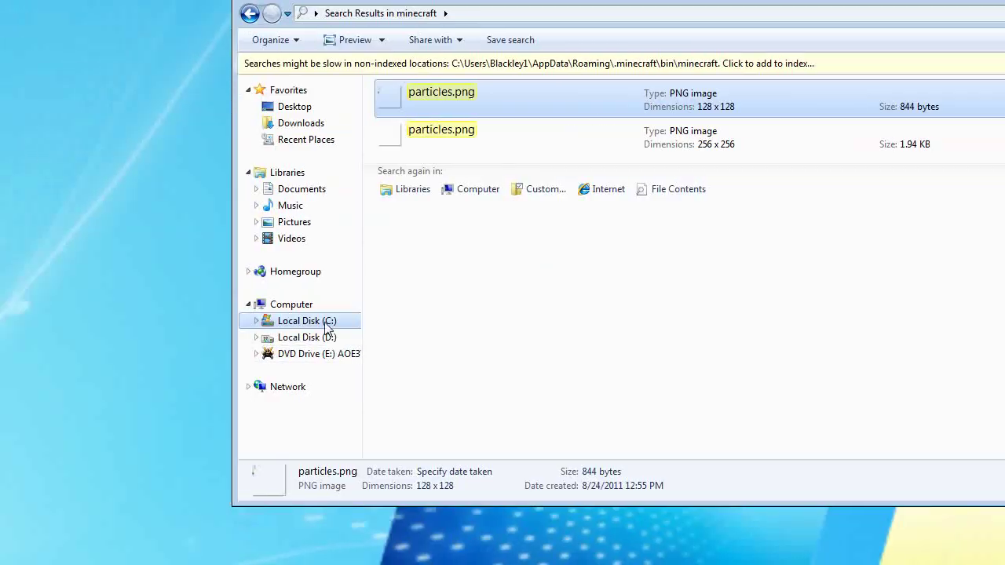
# Paste the copied particles.png into the C:\Blender Minecraft\Textures folder
pyautogui.click(150, 242)
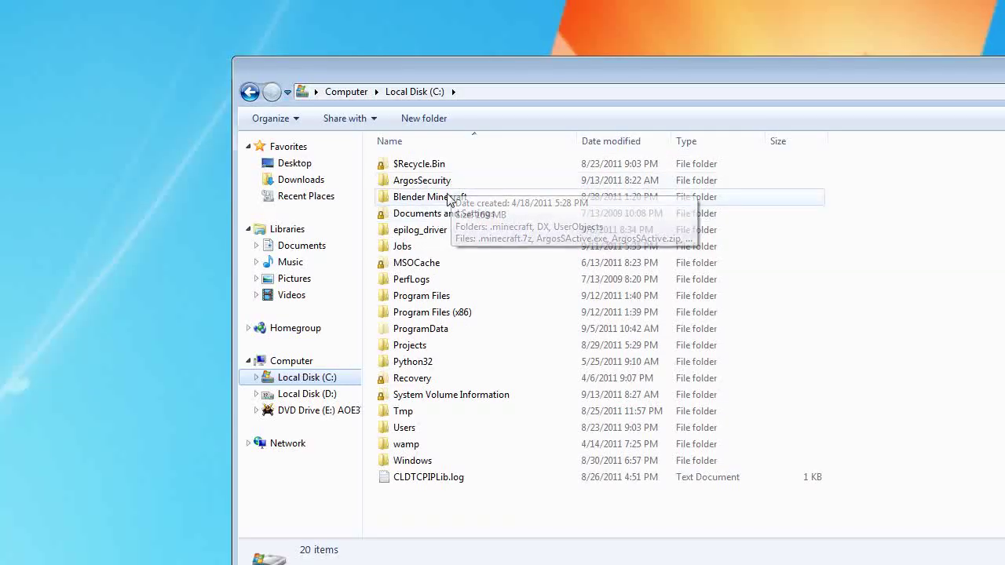
pyautogui.doubleClick(451, 196)
pyautogui.doubleClick(440, 181)
pyautogui.rightClick(487, 281)
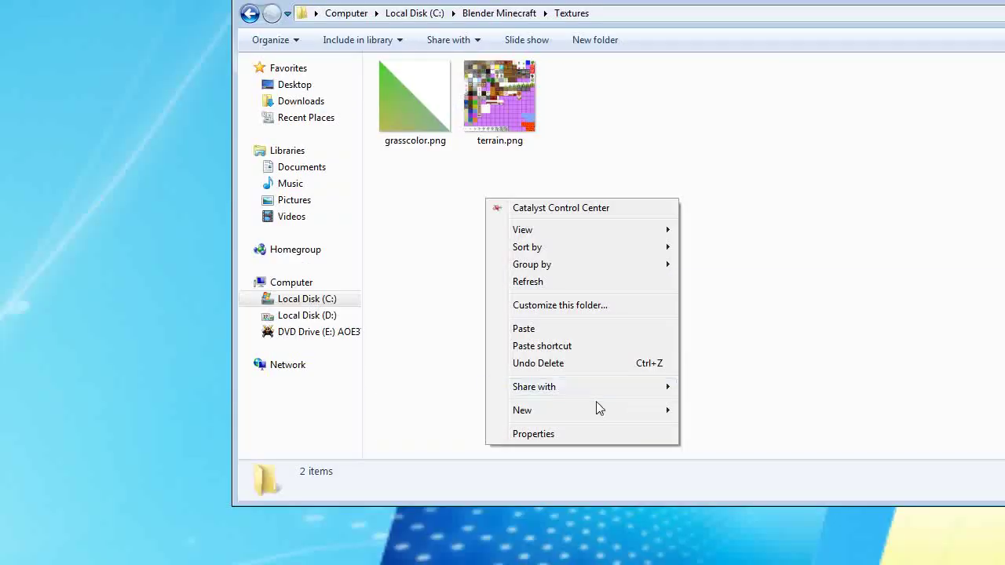
pyautogui.click(524, 408)
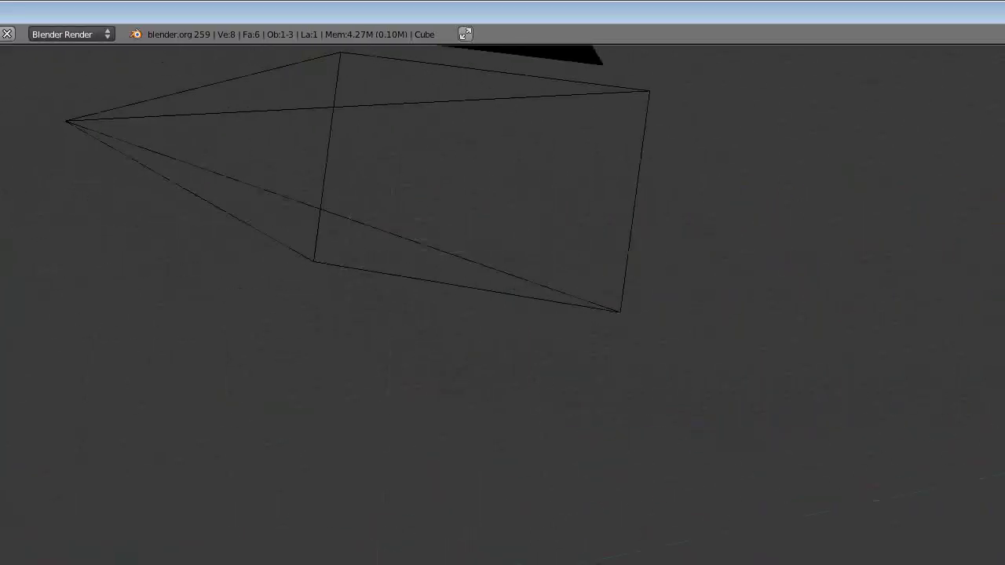
# Switch to Blender and open the recent file Tutorial02.blend
pyautogui.click(69, 33)
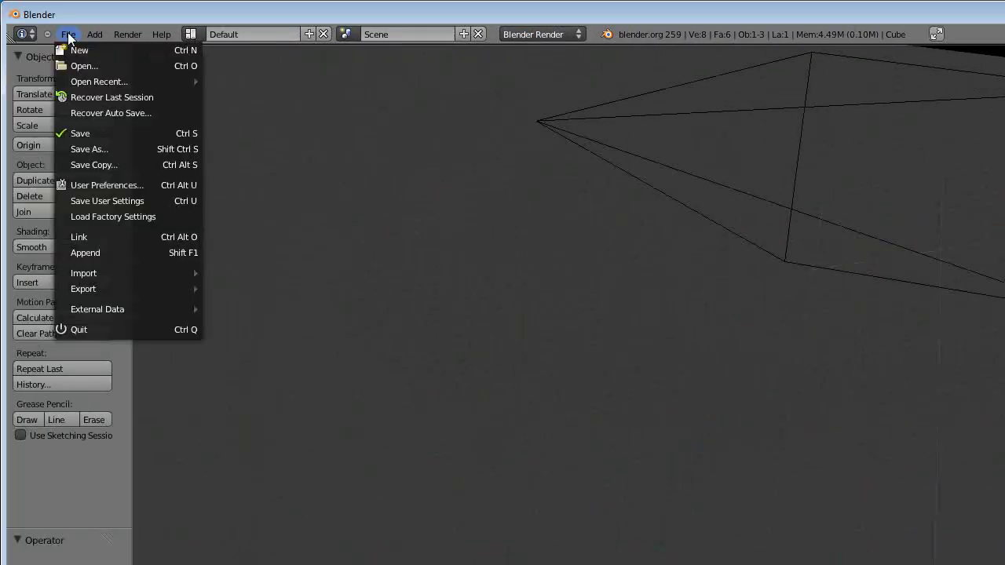
pyautogui.moveTo(132, 79)
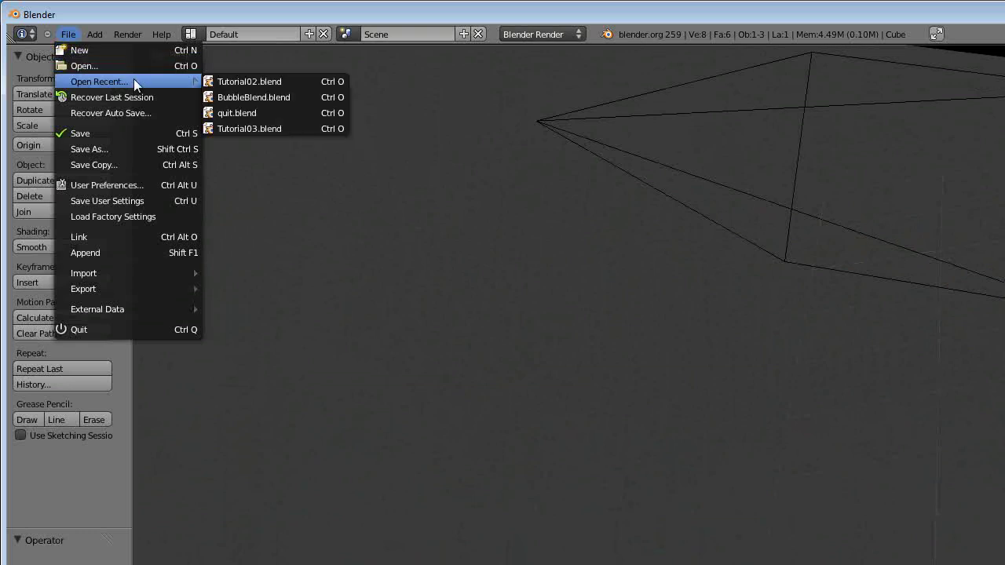
pyautogui.click(243, 80)
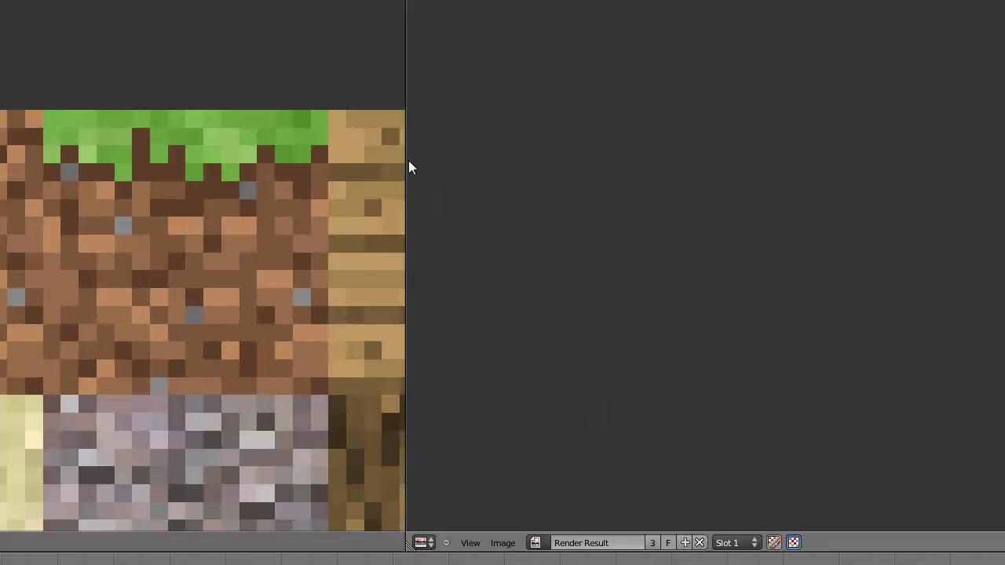
# Resize the terrain texture editor, split the workspace with a vertical divider and show a 3D View beside the texture
pyautogui.moveTo(406, 166); pyautogui.dragTo(717, 211)
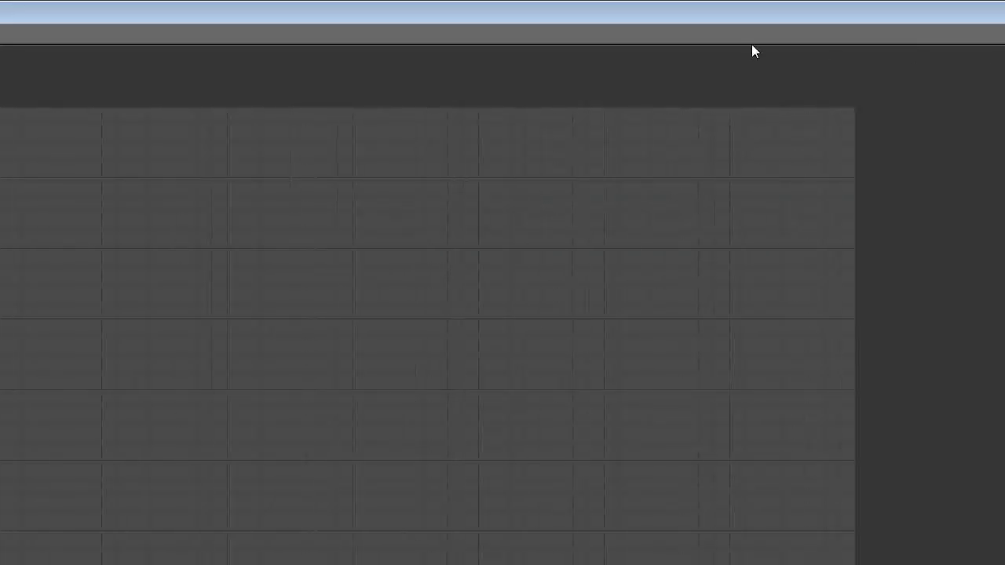
pyautogui.rightClick(751, 45)
pyautogui.click(722, 62)
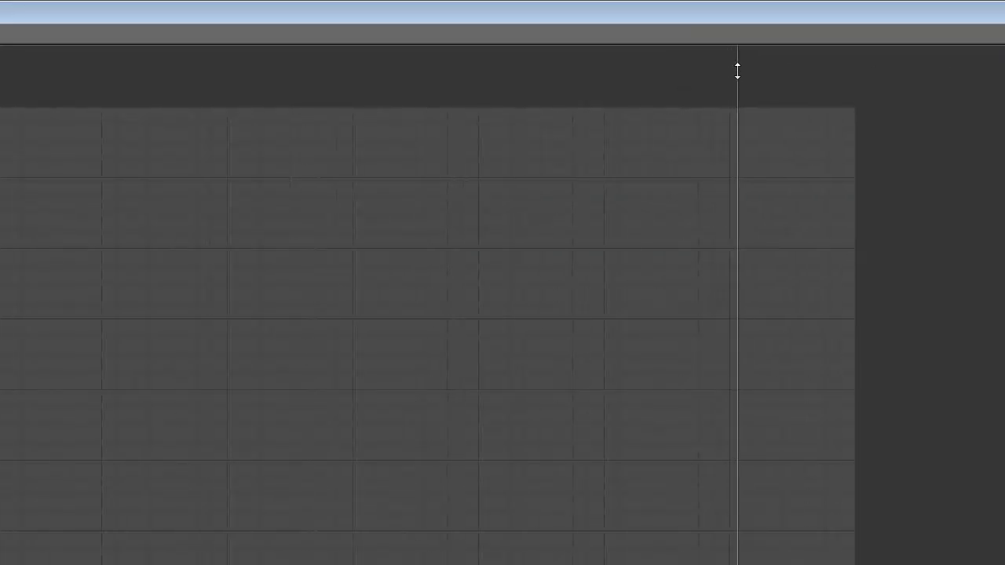
pyautogui.click(737, 71)
pyautogui.click(266, 413)
pyautogui.click(327, 400)
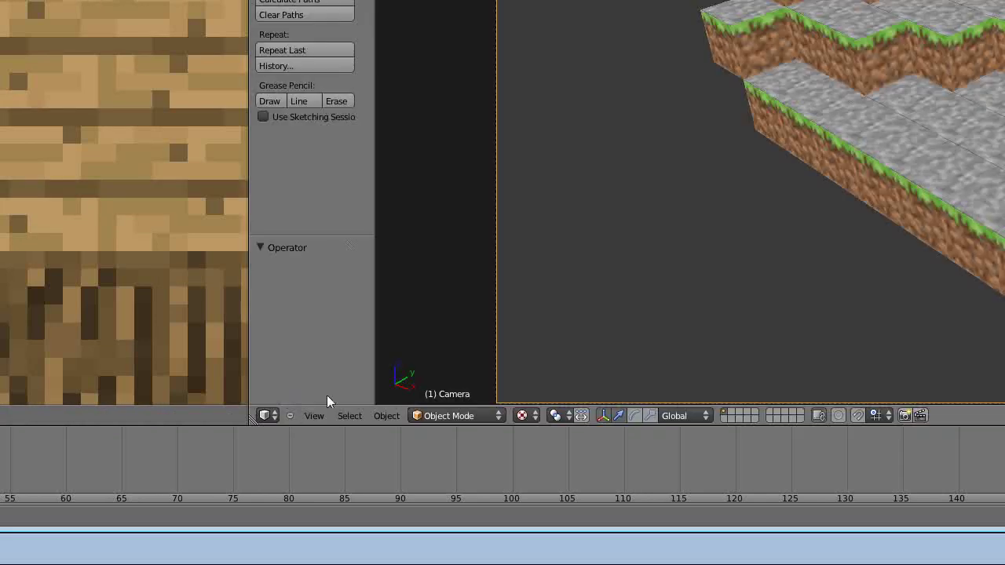
# Duplicate both log blocks of the pillar inside the house and move the copy along the Y axis onto the front terrace
pyautogui.scroll(-3, 704, 205)
pyautogui.scroll(2, 736, 204)
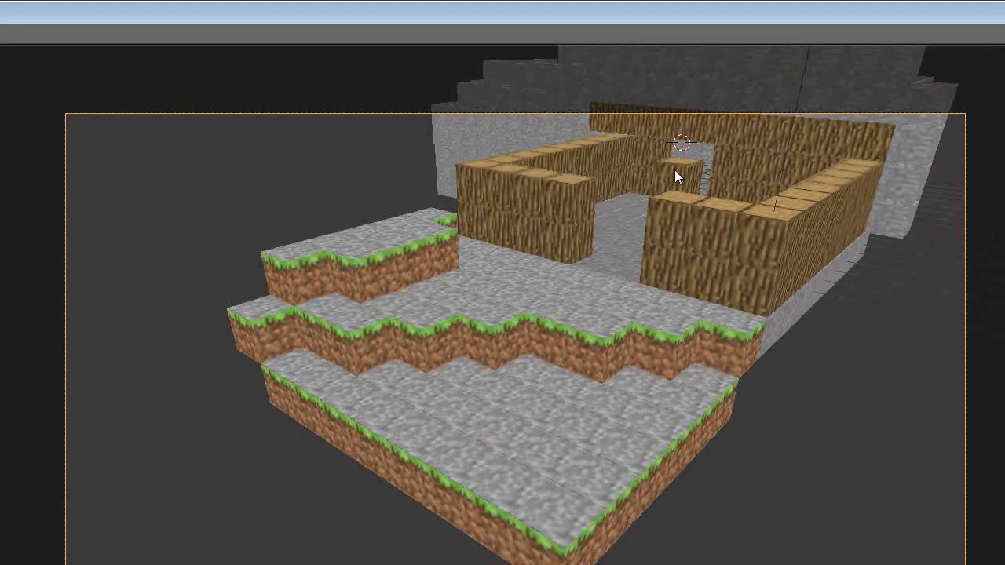
pyautogui.rightClick(834, 38)
pyautogui.moveTo(900, 34); pyautogui.dragTo(896, 44, button='middle')
pyautogui.press('KP_Decimal')
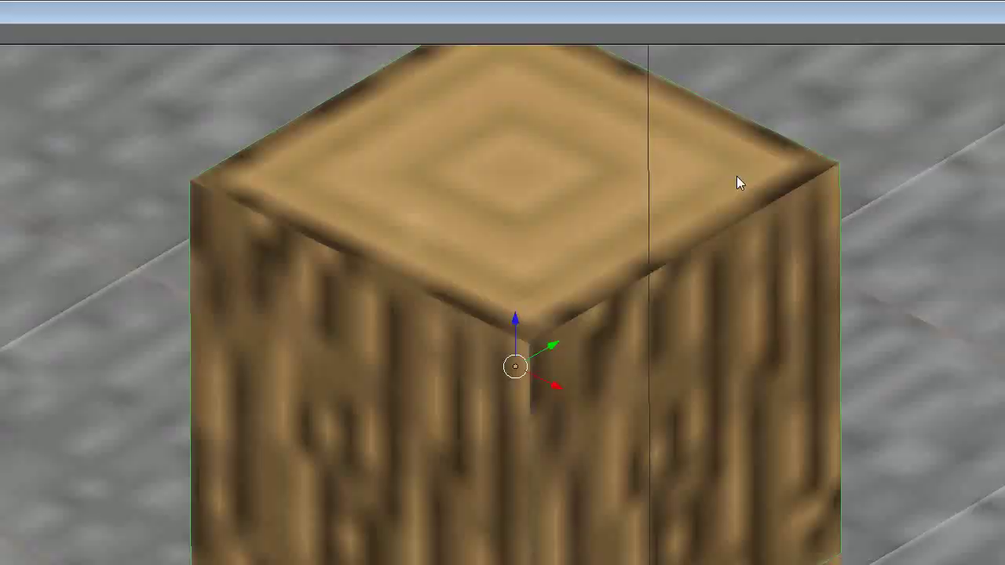
pyautogui.scroll(-10, 620, 369)
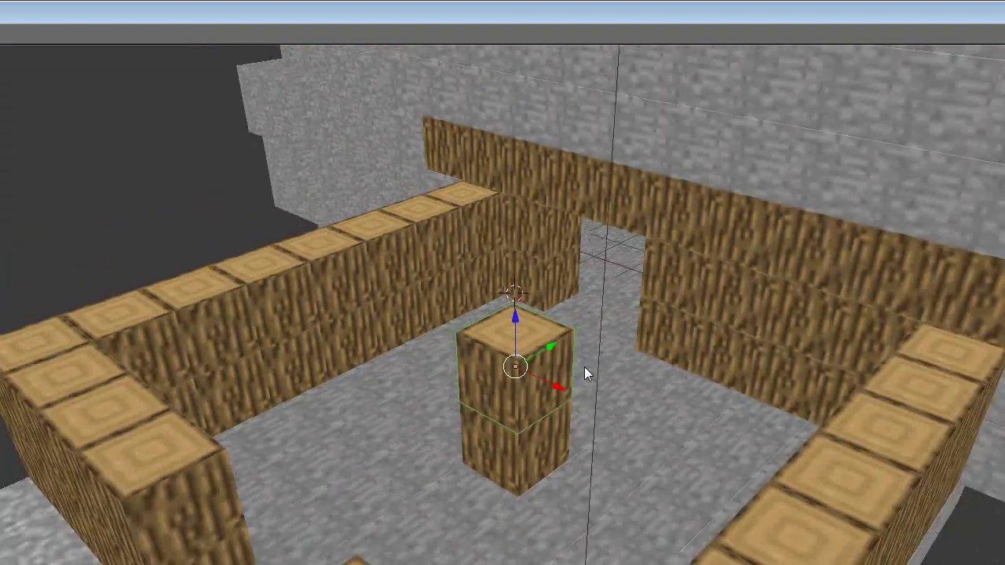
pyautogui.keyDown('shift'); pyautogui.rightClick(498, 444); pyautogui.keyUp('shift')
pyautogui.scroll(-2, 520, 420)
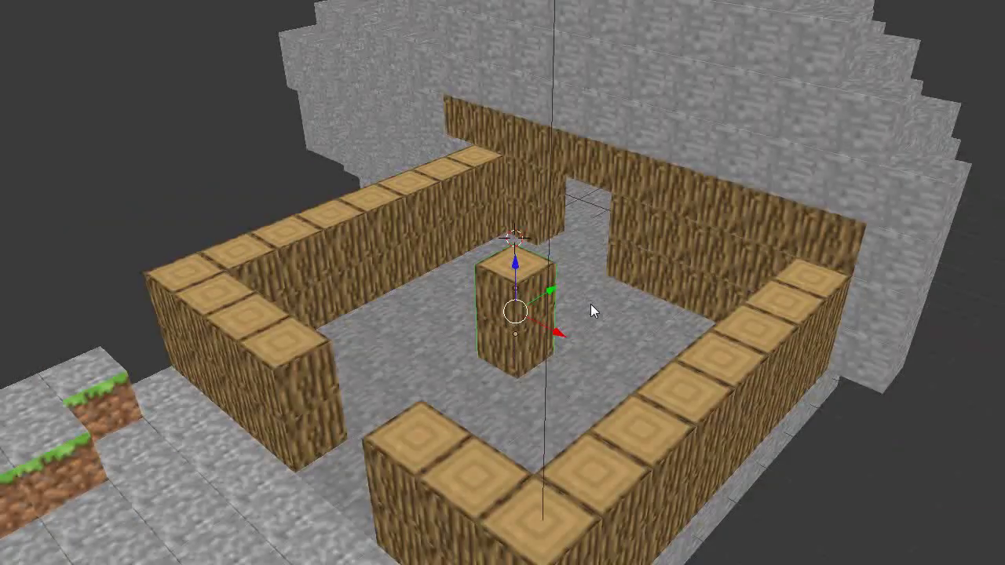
pyautogui.scroll(-3, 580, 303)
pyautogui.hotkey('shift', 'd')
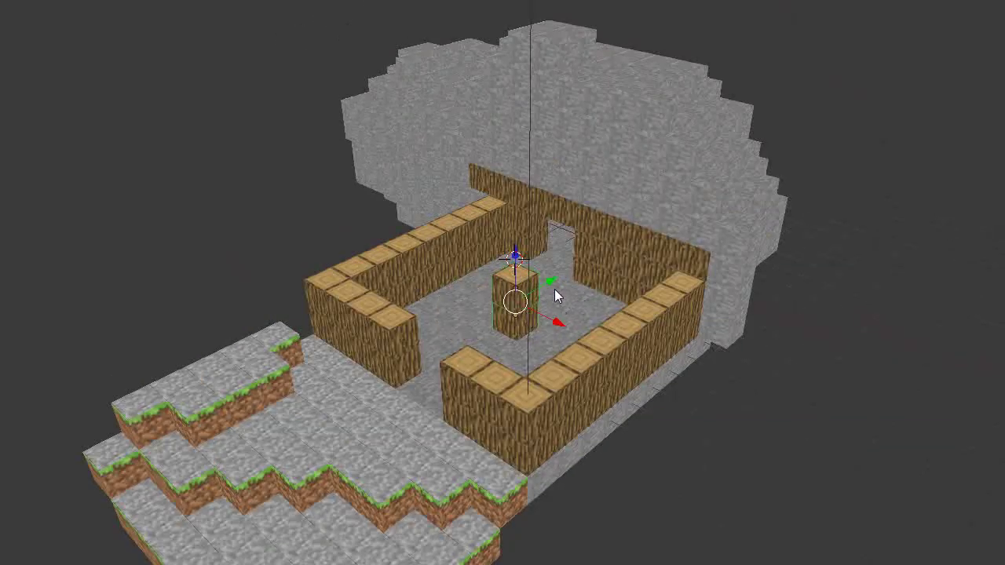
pyautogui.press('y')
pyautogui.click(327, 419)
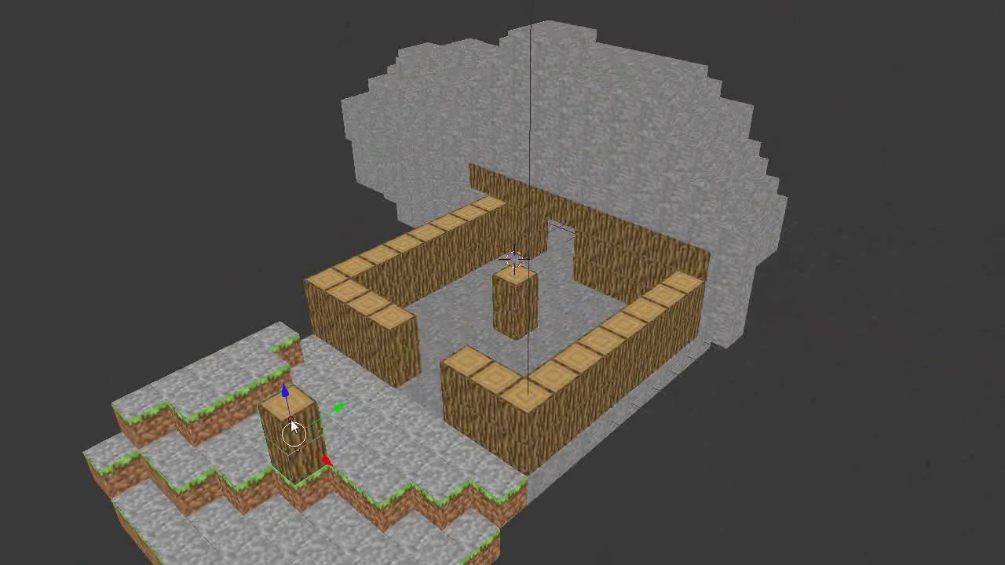
# Centre the view on the copied pillar, the wall log beside the doorway and the copied pillar again to inspect them up close
pyautogui.press('KP_Decimal')
pyautogui.scroll(-6, 353, 373)
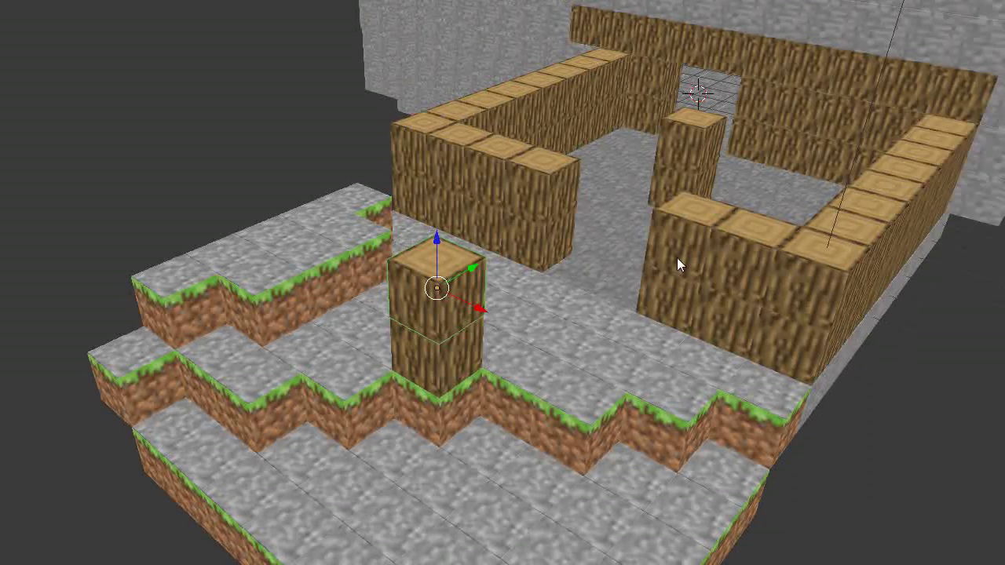
pyautogui.rightClick(678, 252)
pyautogui.press('KP_Decimal')
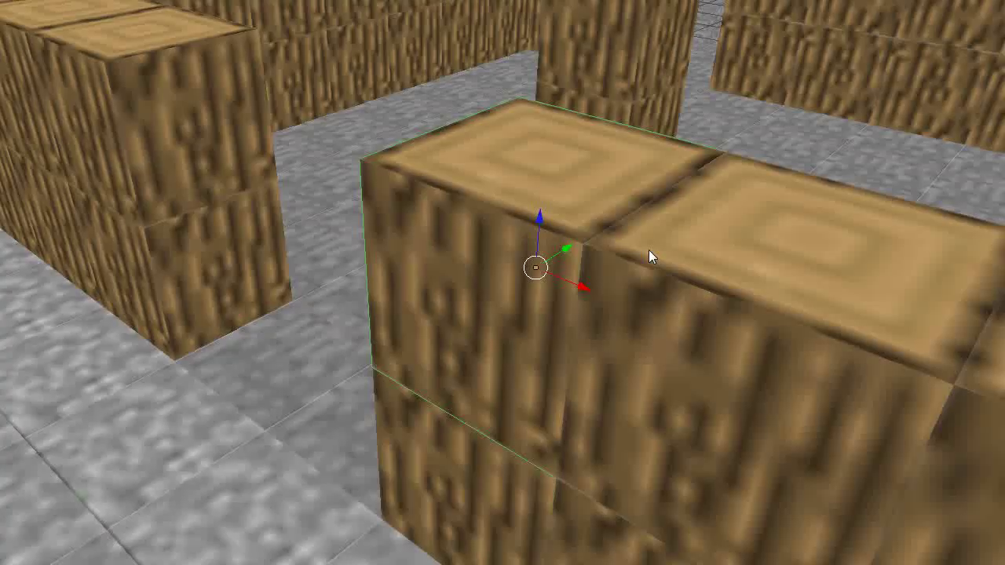
pyautogui.scroll(-6, 291, 352)
pyautogui.rightClick(327, 359)
pyautogui.press('KP_Decimal')
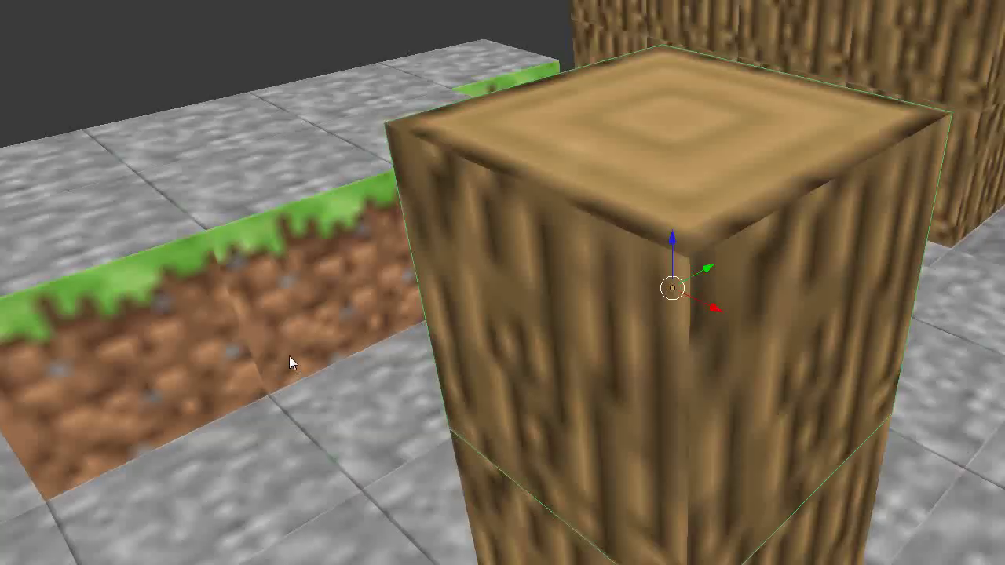
pyautogui.scroll(-3, 361, 354)
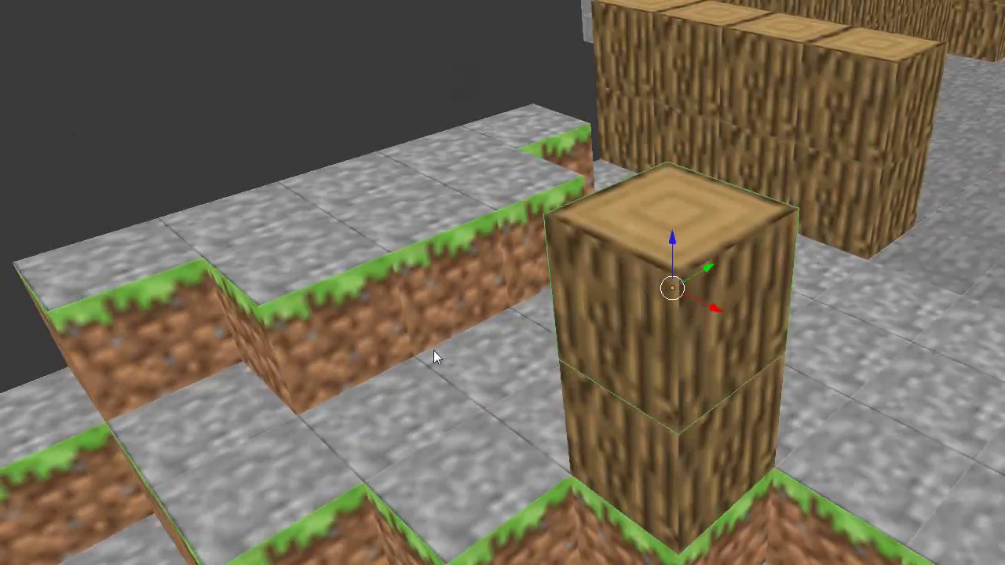
pyautogui.scroll(-4, 433, 350)
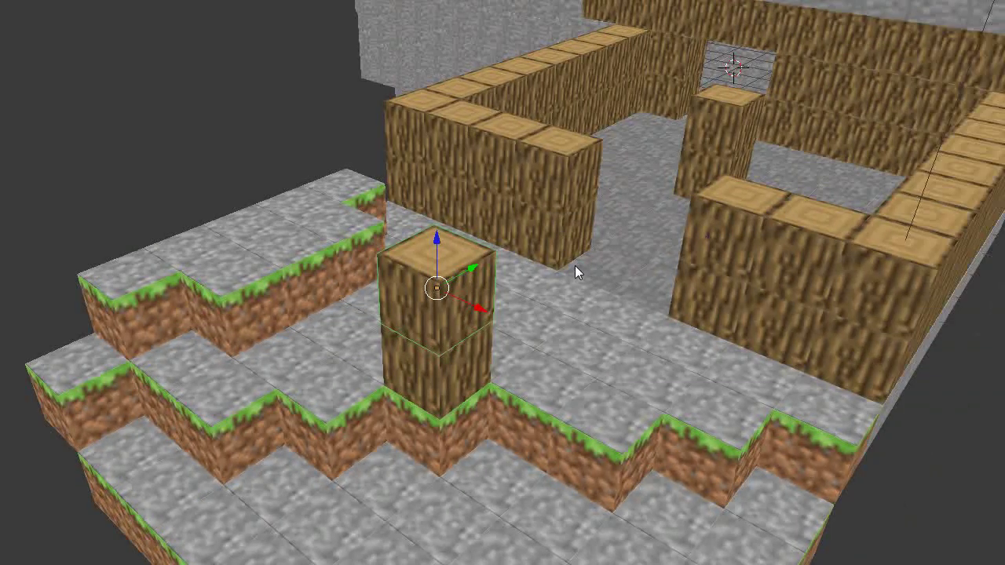
# Duplicate a stone block and place the copy directly against the upper log of the terrace pillar
pyautogui.rightClick(831, 270)
pyautogui.hotkey('shift', 'd')
pyautogui.rightClick(593, 212)
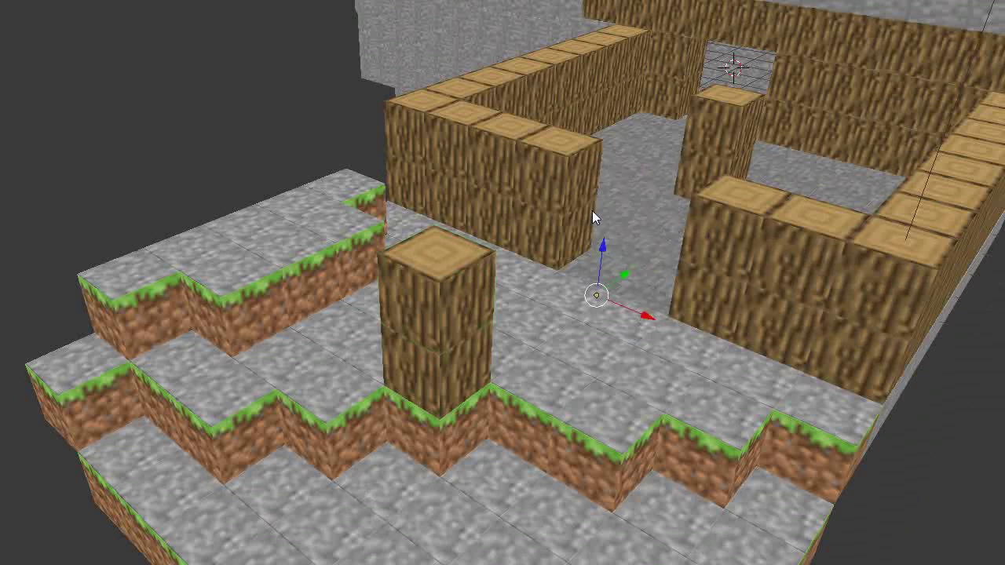
pyautogui.moveTo(602, 248); pyautogui.dragTo(529, 323)
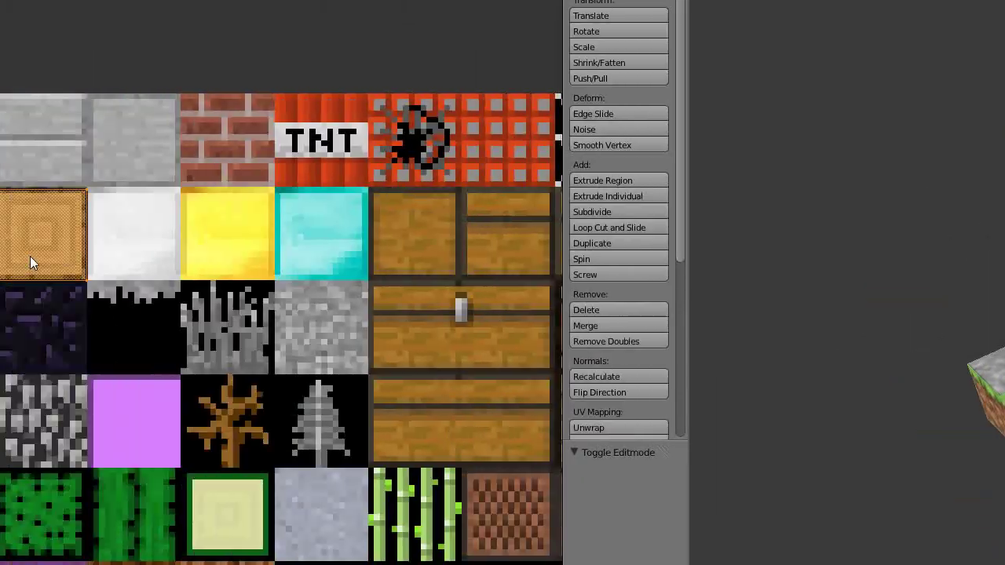
# Scale the stone block beside the terrace pillar by 0.25 on all axes
pyautogui.press('a')
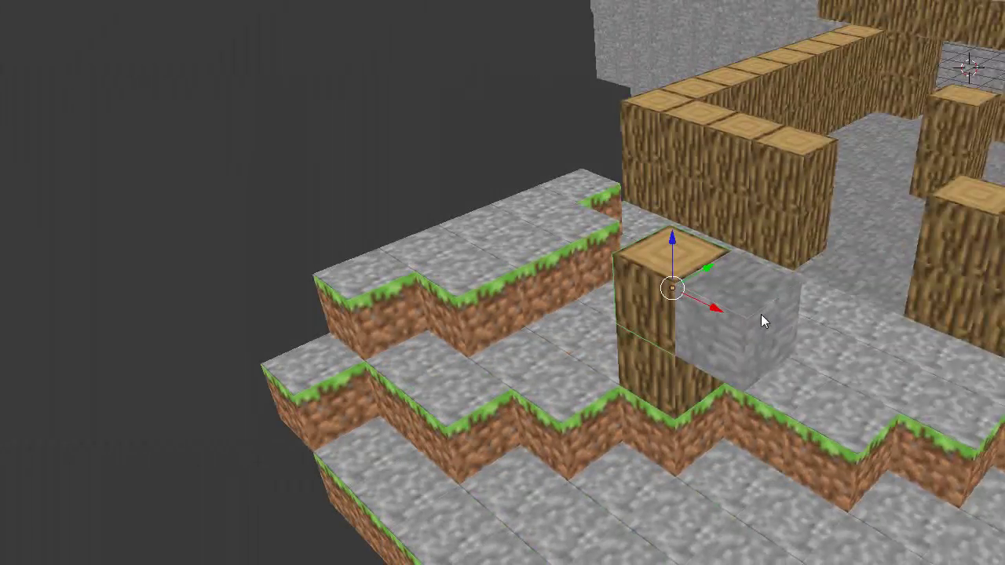
pyautogui.rightClick(683, 315)
pyautogui.press('Tab')
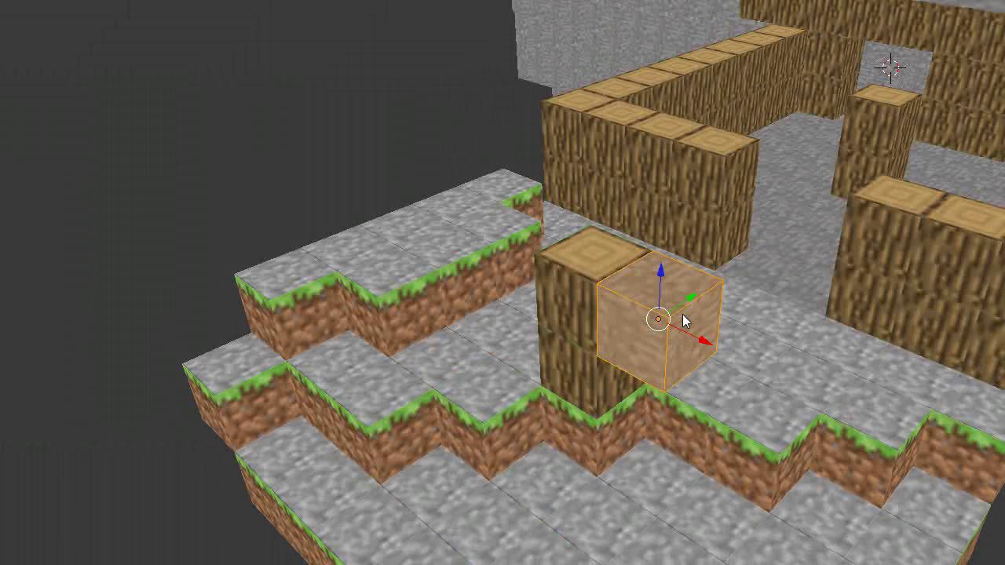
pyautogui.scroll(3, 707, 343)
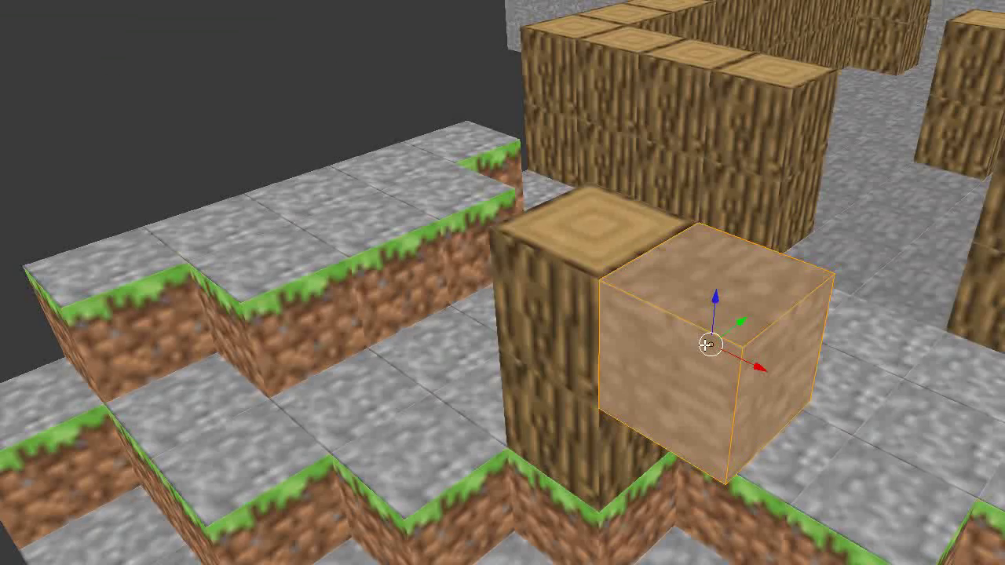
pyautogui.press('Tab')
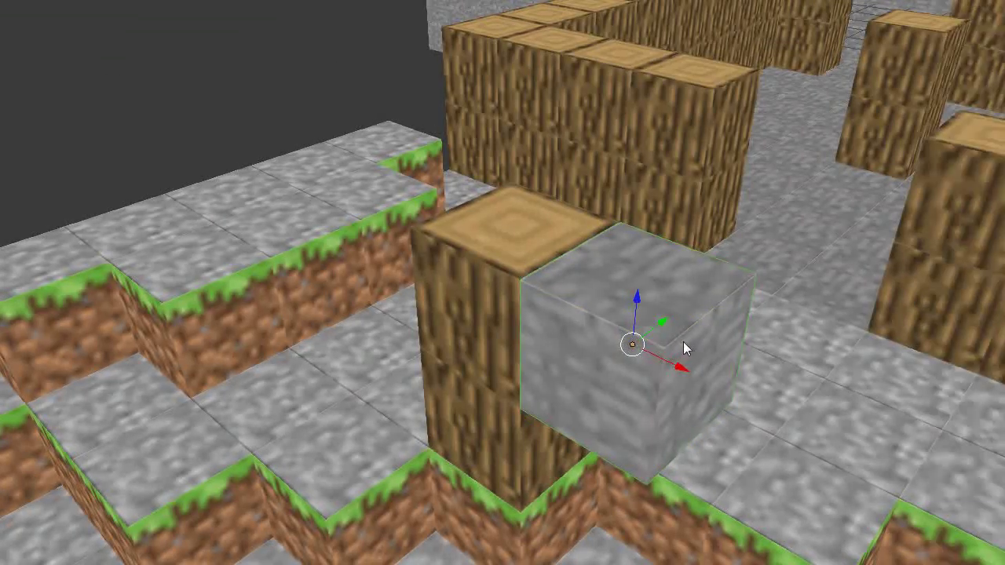
pyautogui.press('KP_Decimal')
pyautogui.scroll(-3, 689, 355)
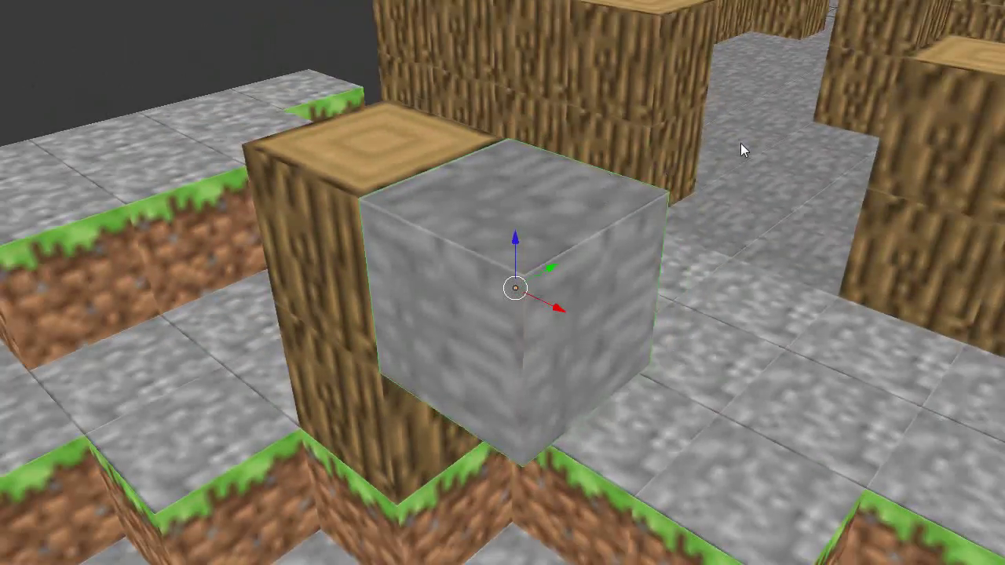
pyautogui.press('s')
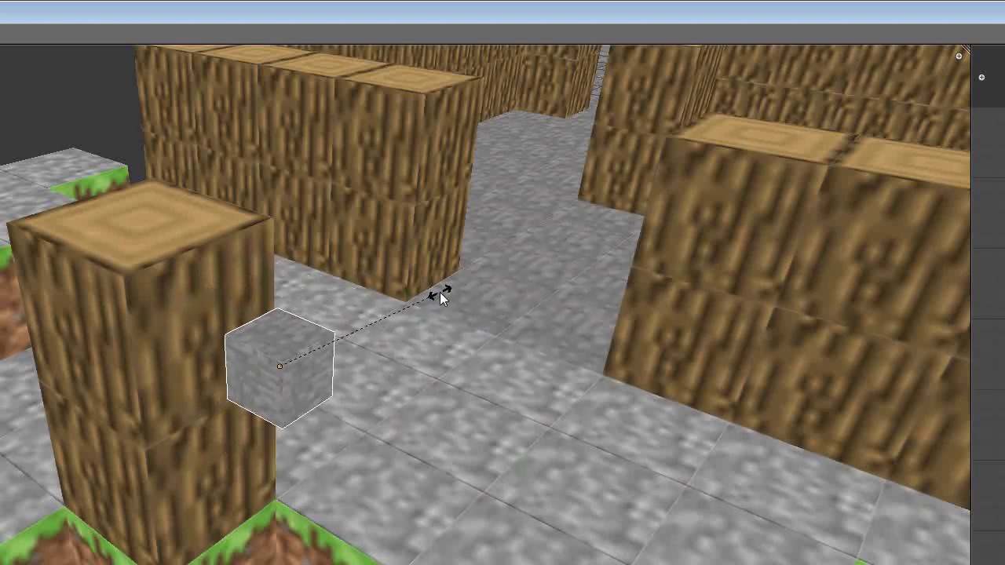
pyautogui.write('0.25')
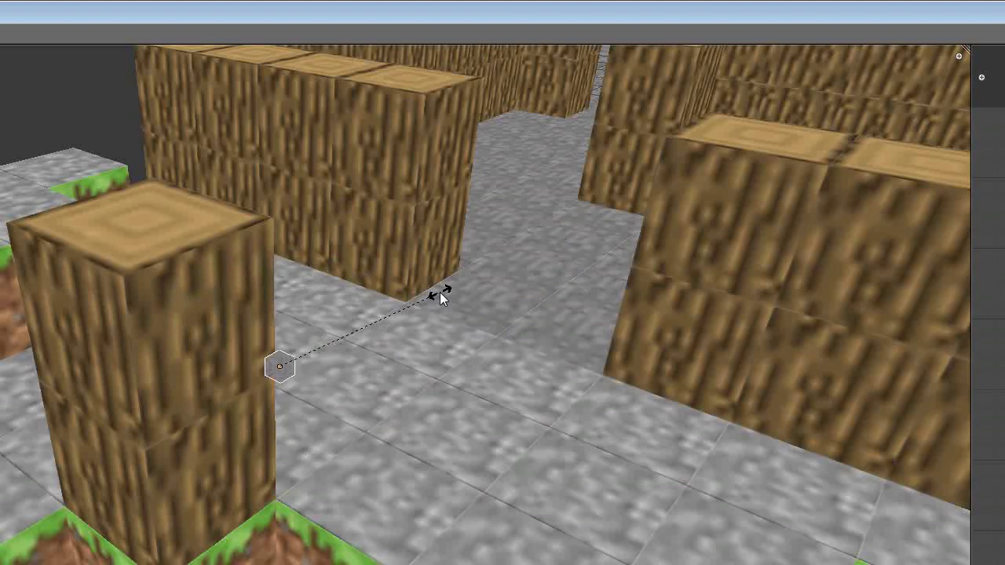
pyautogui.press('Return')
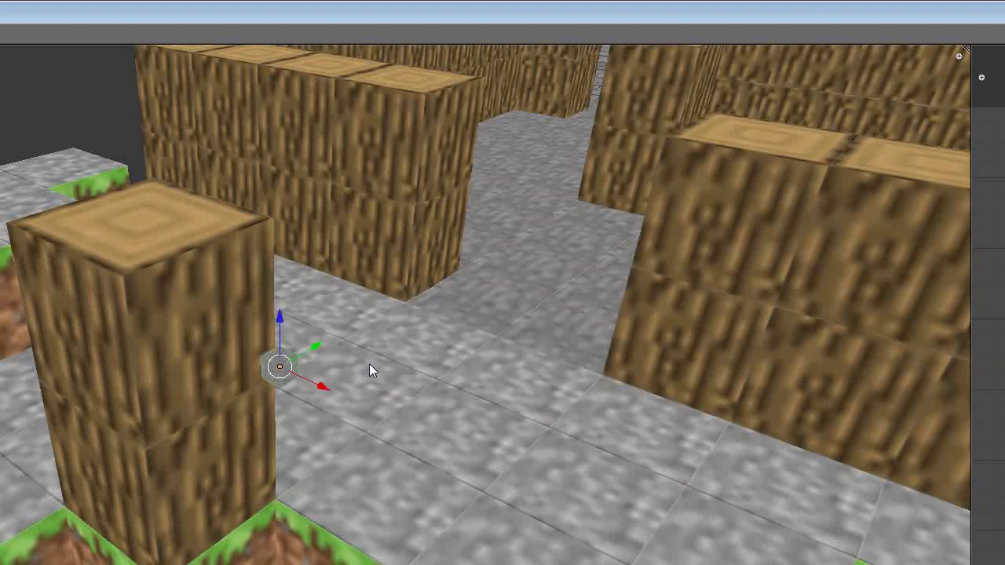
# Stretch the small stone block beside the pillar by a factor of 5 along the Z axis
pyautogui.scroll(7, 324, 429)
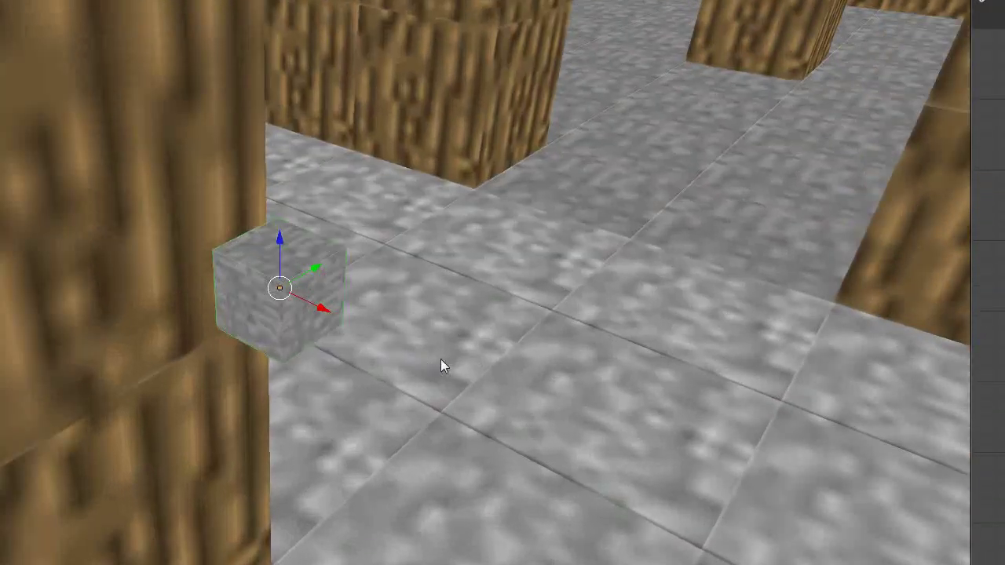
pyautogui.moveTo(466, 354); pyautogui.dragTo(137, 415, button='middle')
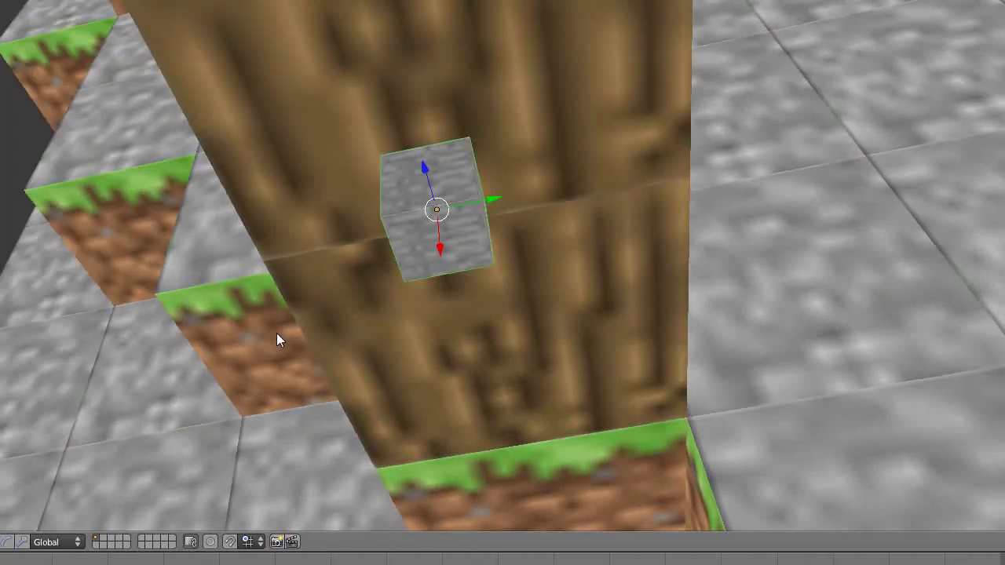
pyautogui.moveTo(349, 349); pyautogui.dragTo(449, 230, button='middle')
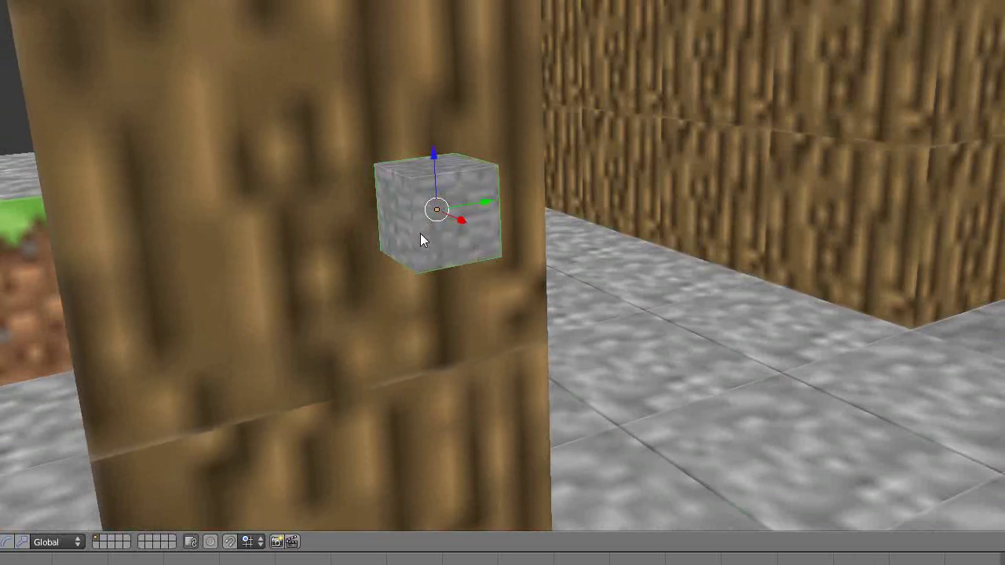
pyautogui.scroll(-4, 421, 237)
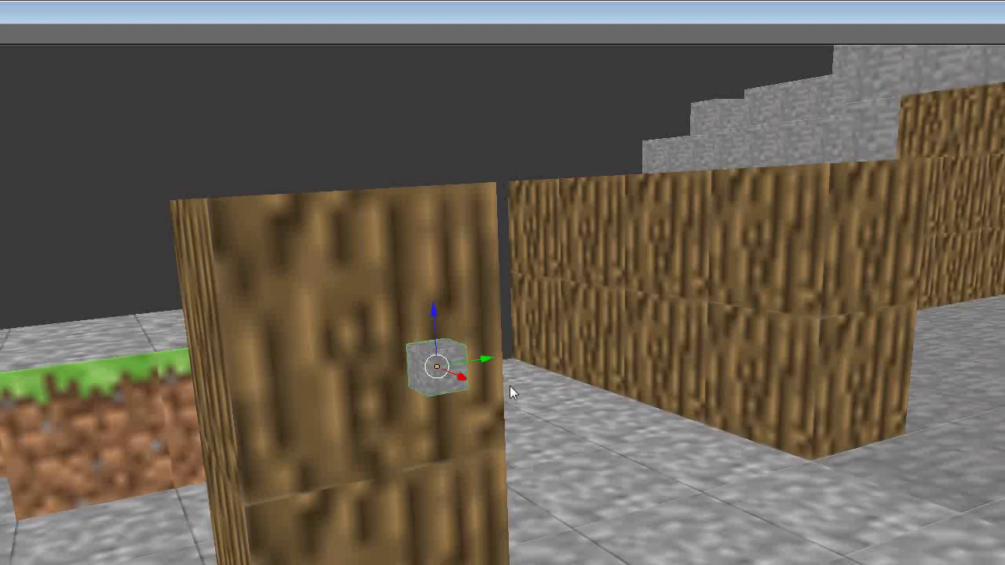
pyautogui.moveTo(481, 363); pyautogui.dragTo(507, 400, button='middle')
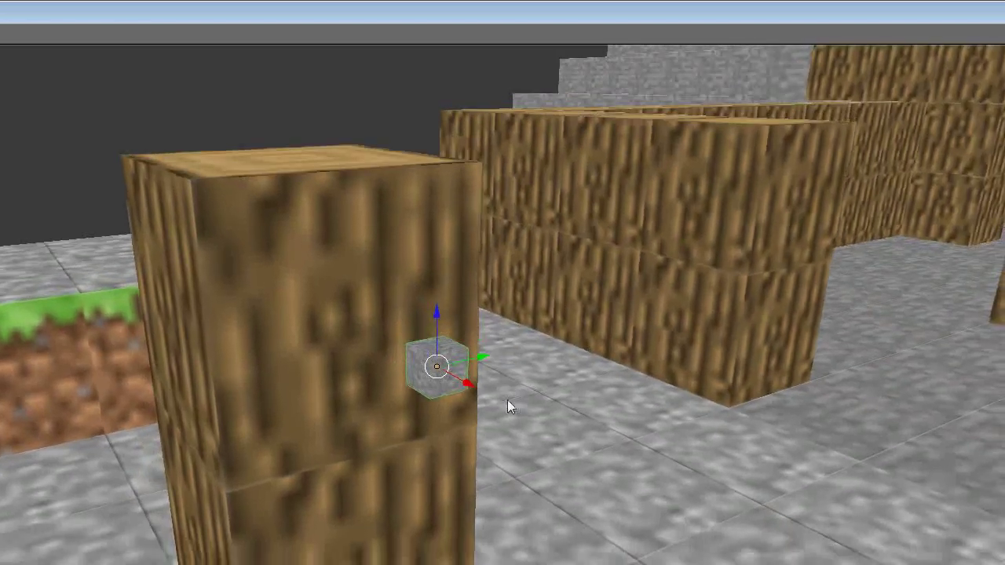
pyautogui.scroll(3, 451, 389)
pyautogui.scroll(2, 457, 381)
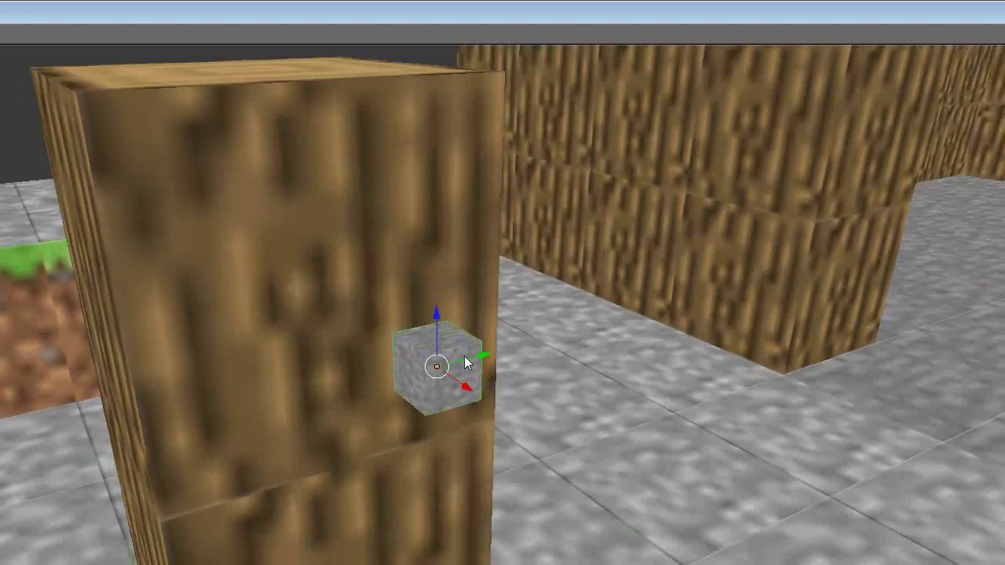
pyautogui.press('s')
pyautogui.press('z')
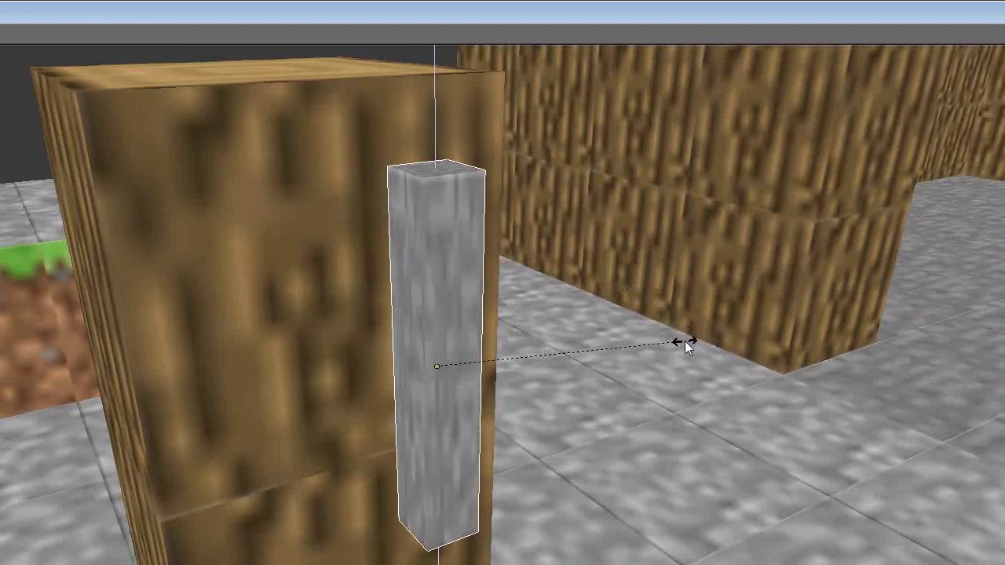
pyautogui.press('5')
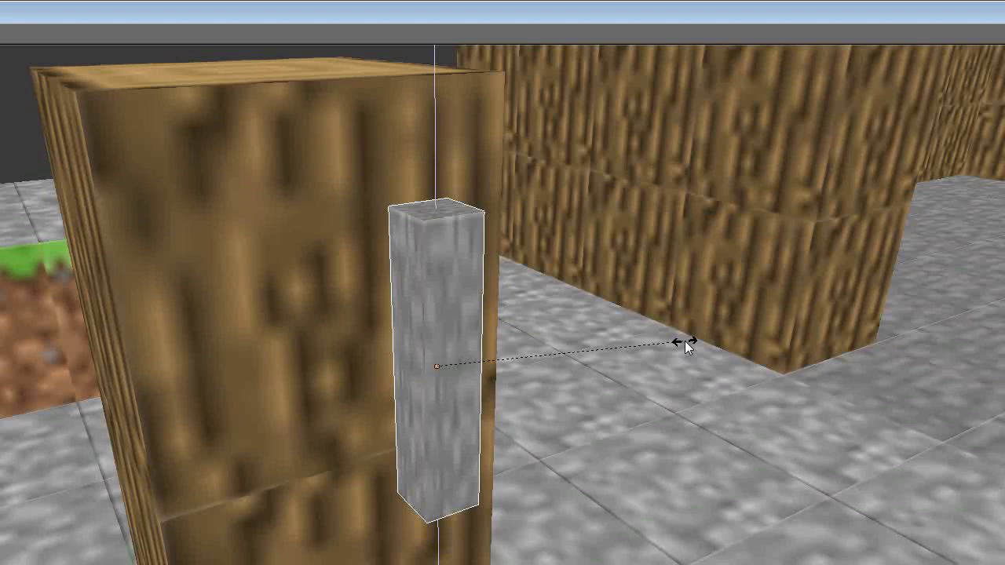
pyautogui.click(685, 342)
# Separate the top face of the slim stone post from the rest of its mesh
pyautogui.moveTo(524, 344); pyautogui.dragTo(514, 380, button='middle')
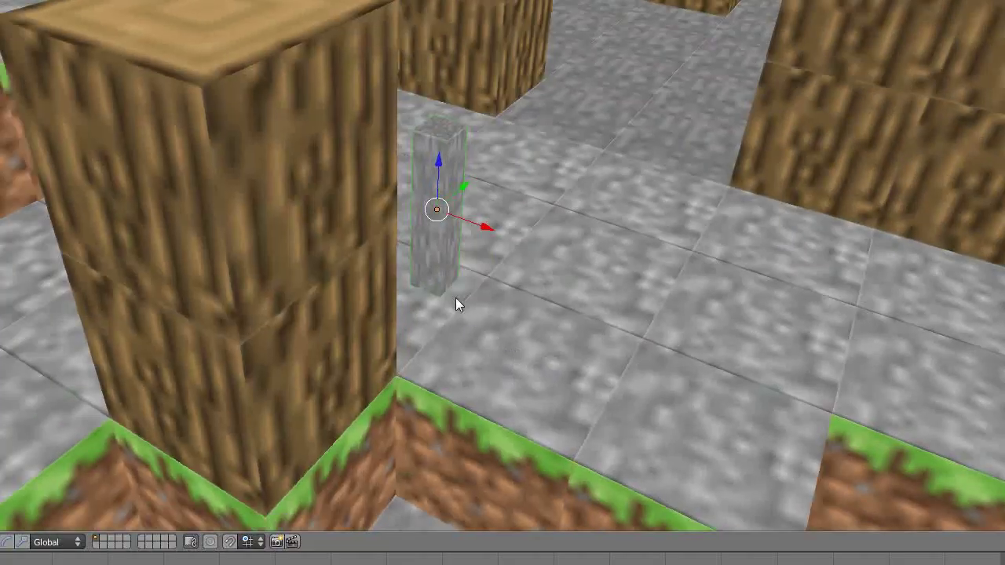
pyautogui.moveTo(444, 277); pyautogui.dragTo(434, 288, button='middle')
pyautogui.scroll(2, 398, 318)
pyautogui.press('Tab')
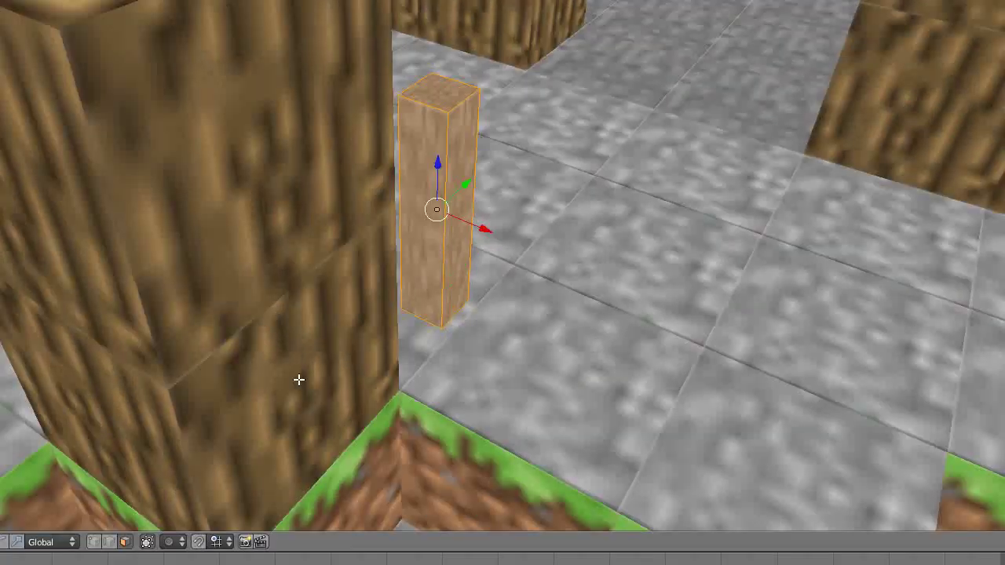
pyautogui.press('Tab')
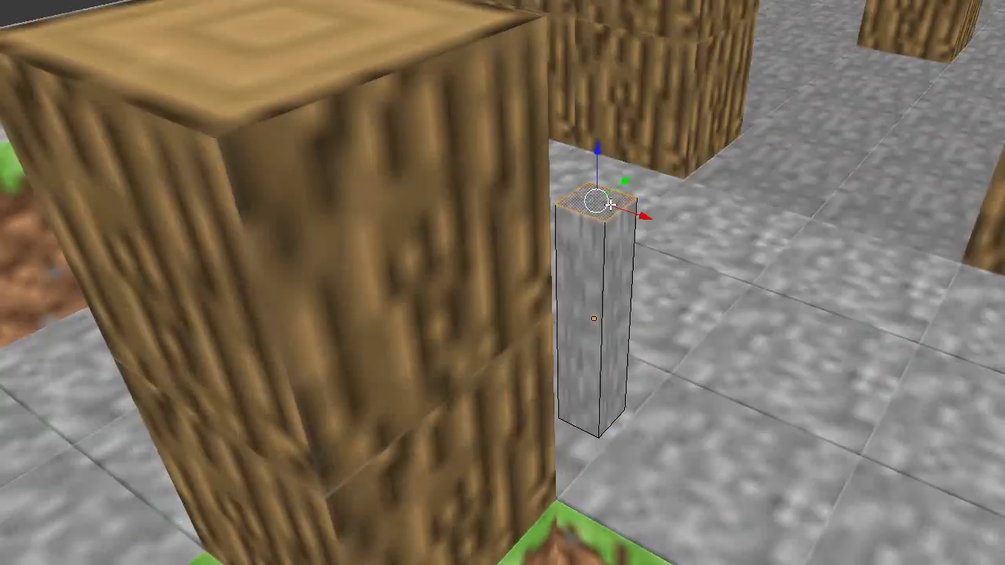
pyautogui.press('p')
pyautogui.click(598, 252)
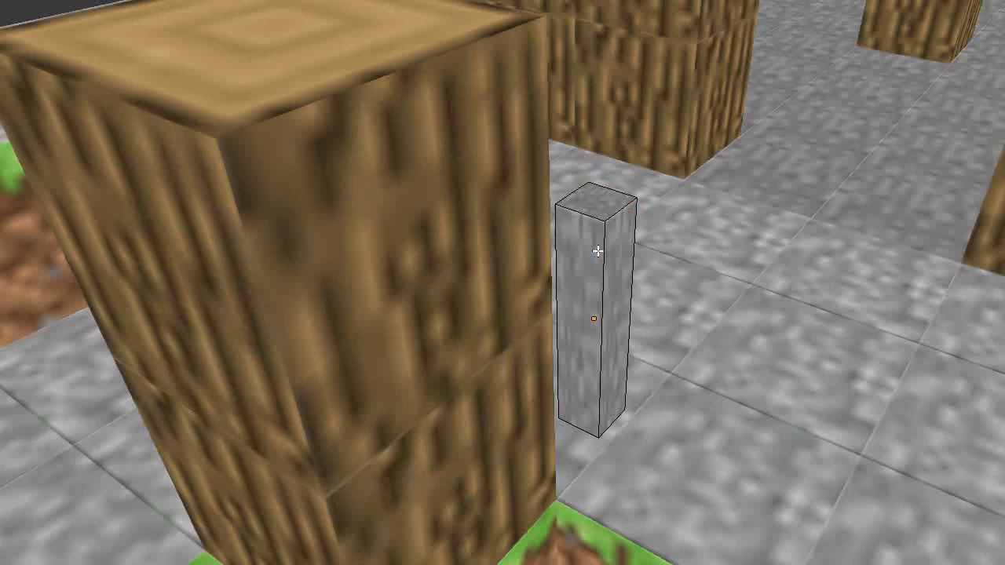
pyautogui.press('Tab')
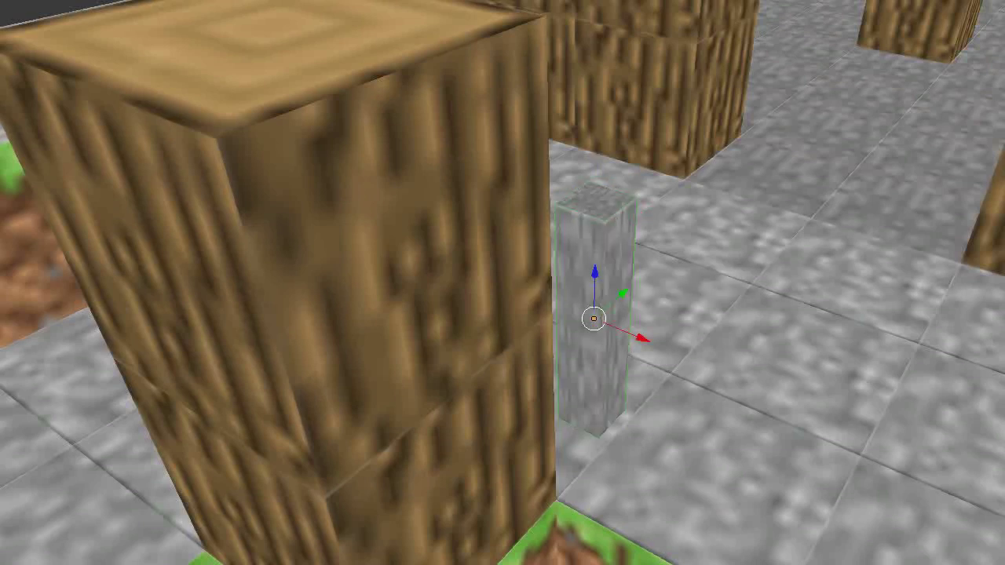
# Select the remaining body of the post and move its UVs from the stone tile to the torch tile
pyautogui.rightClick(604, 261)
pyautogui.rightClick(605, 261)
pyautogui.rightClick(589, 325)
pyautogui.press('Tab')
pyautogui.press('Tab')
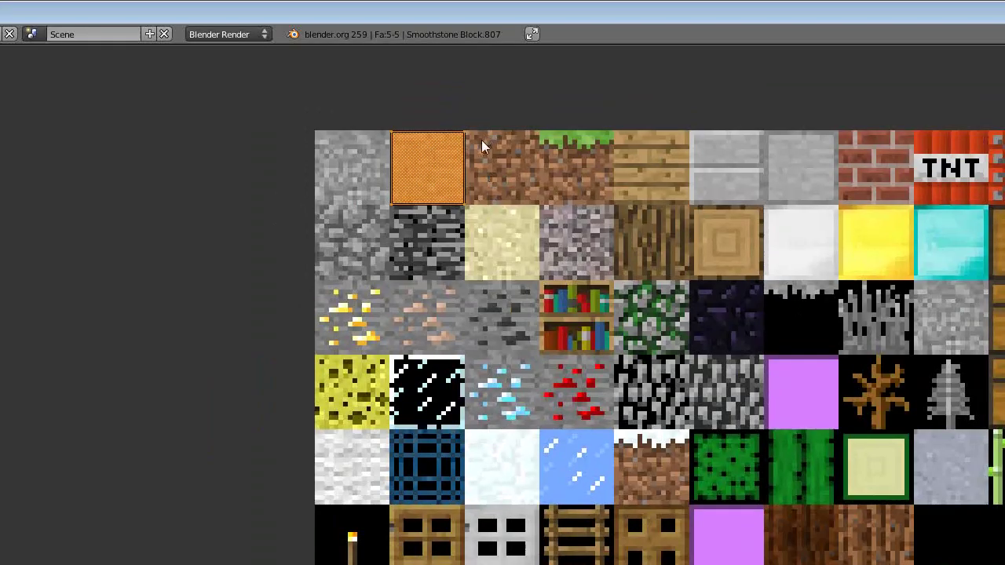
pyautogui.press('g')
pyautogui.click(421, 527)
# Shrink the post's UV square on the torch tile and position it over the torch's tip
pyautogui.scroll(3, 421, 526)
pyautogui.moveTo(342, 371); pyautogui.dragTo(416, 362, button='middle')
pyautogui.scroll(3, 518, 322)
pyautogui.press('g')
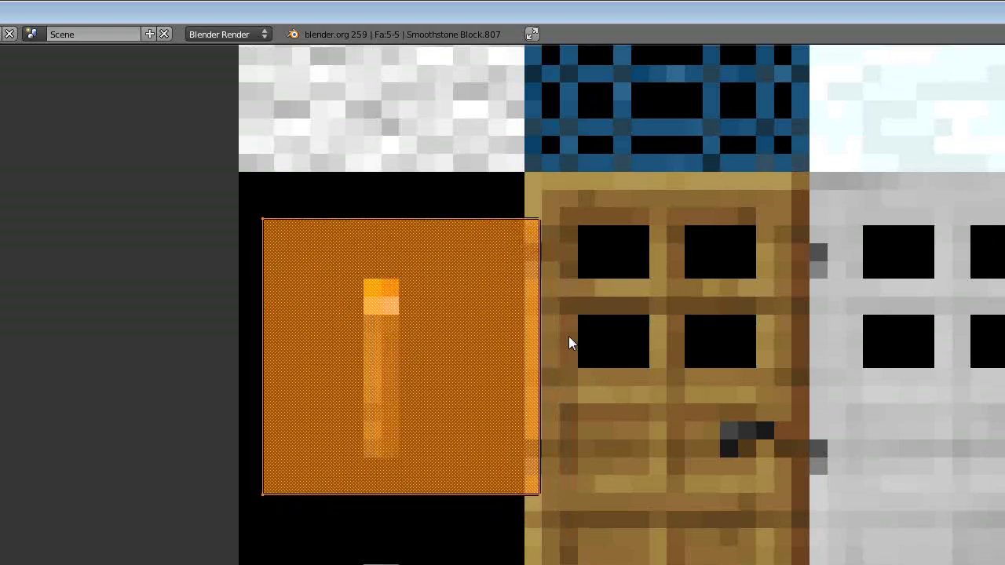
pyautogui.press('s')
pyautogui.press('g')
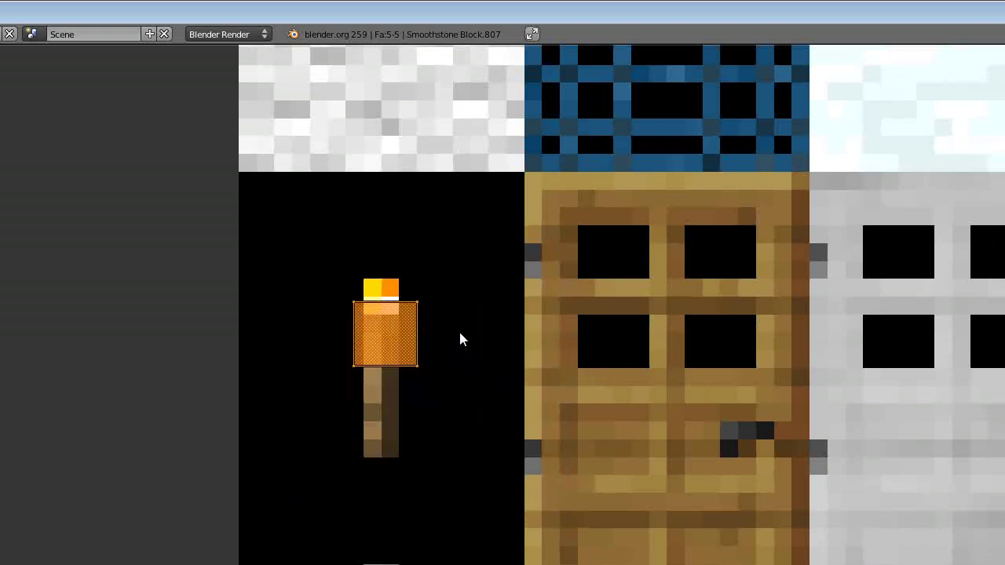
pyautogui.click(458, 320)
pyautogui.press('s')
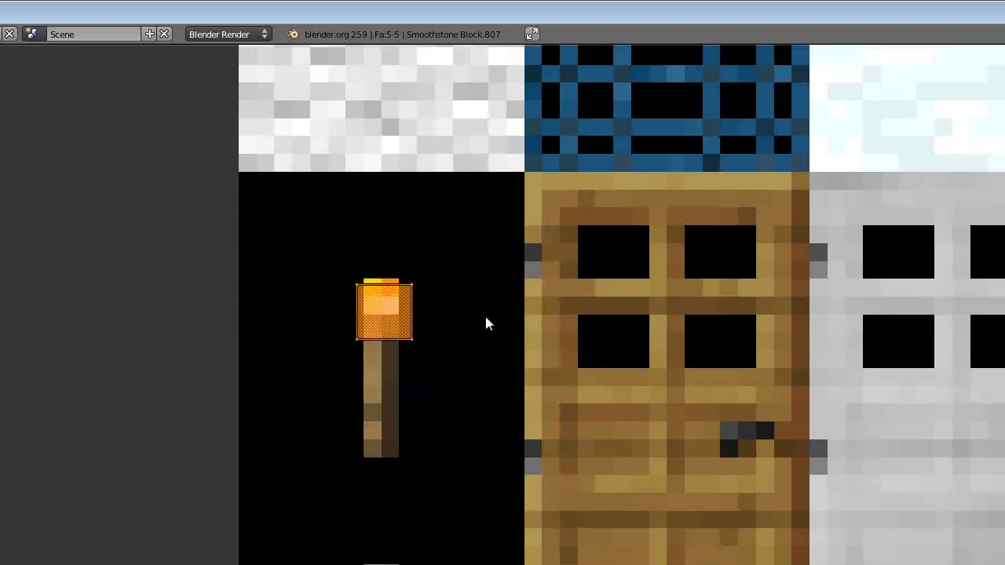
pyautogui.click(461, 316)
# Centre the UV square on the torch's four flame pixels and scale it up to just inside their edges
pyautogui.scroll(6, 461, 316)
pyautogui.moveTo(348, 305); pyautogui.dragTo(530, 358, button='middle')
pyautogui.press('g')
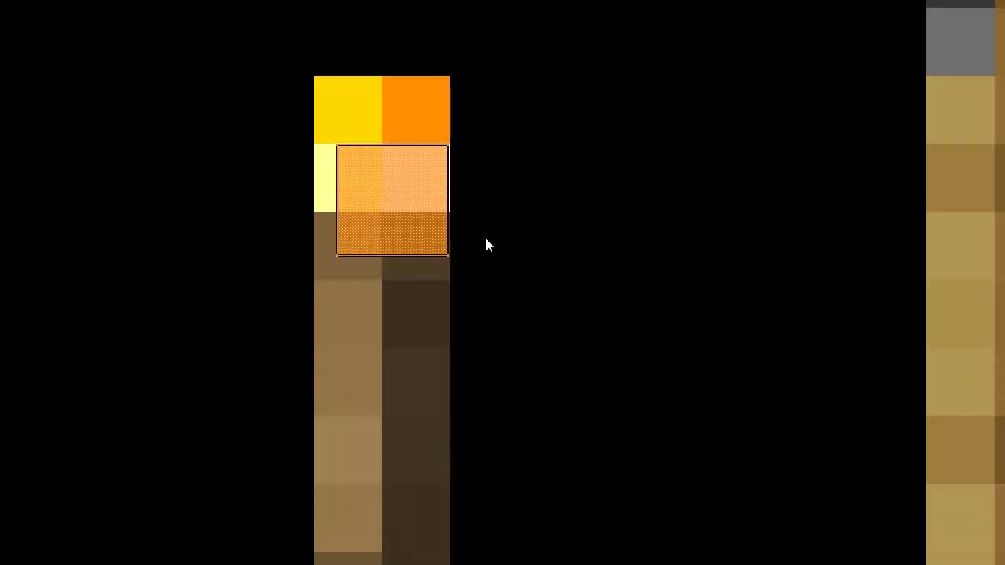
pyautogui.click(499, 93)
pyautogui.press('s')
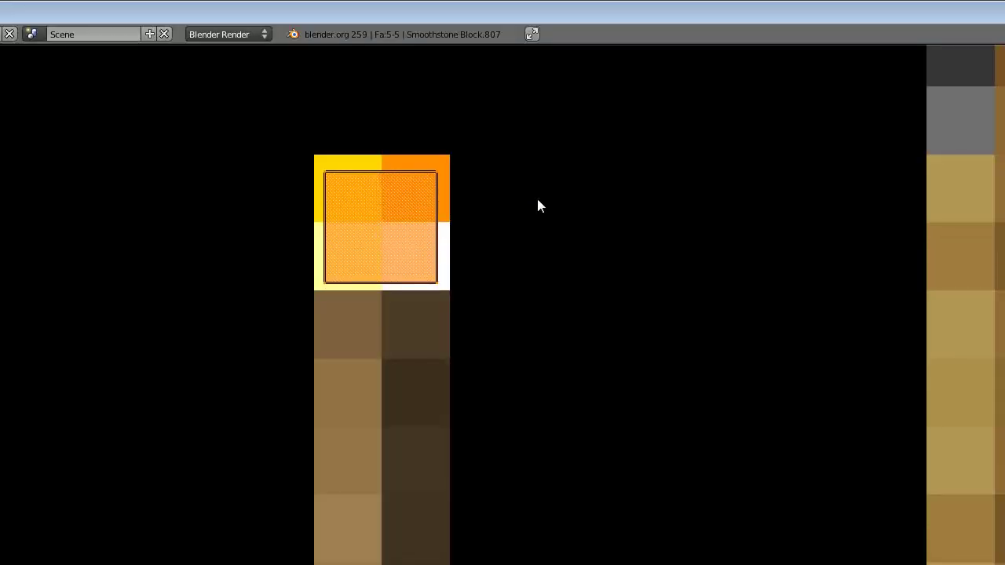
pyautogui.press('s')
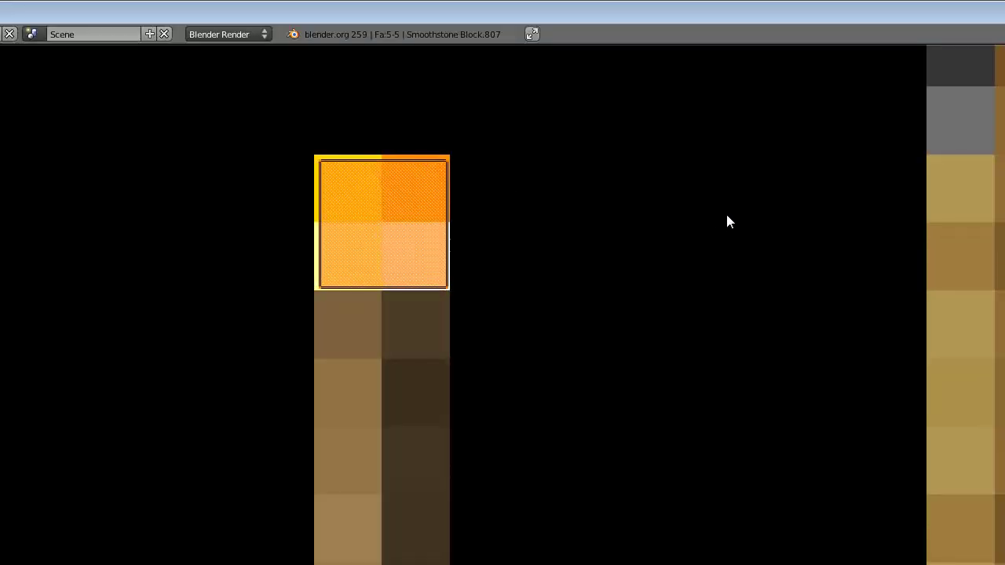
pyautogui.click(727, 216)
# Select the UV square's lower corners and move them down along the Y axis to cover the torch's stem
pyautogui.press('a')
pyautogui.press('b')
pyautogui.moveTo(530, 259); pyautogui.dragTo(253, 347)
pyautogui.scroll(-3, 461, 296)
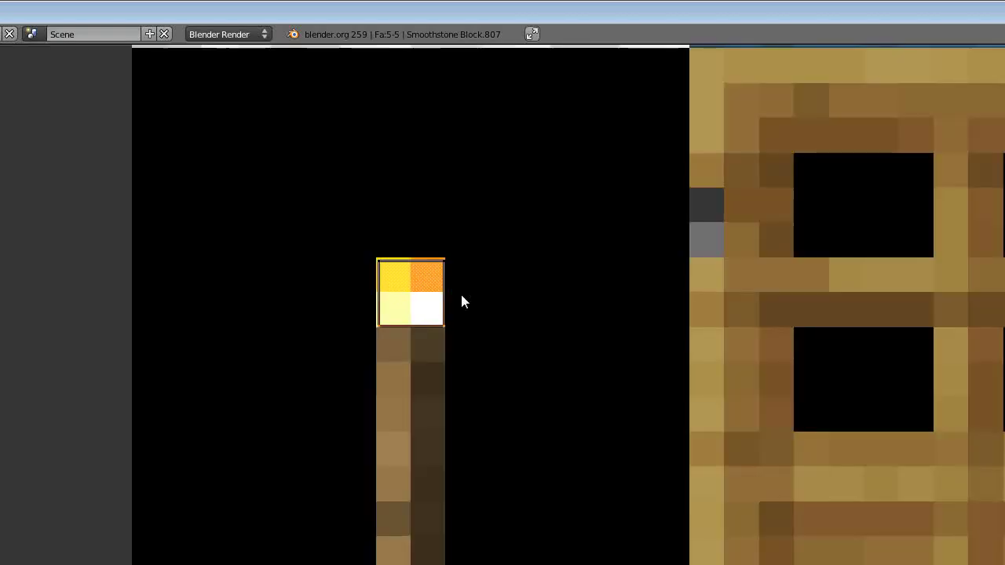
pyautogui.press('g')
pyautogui.press('y')
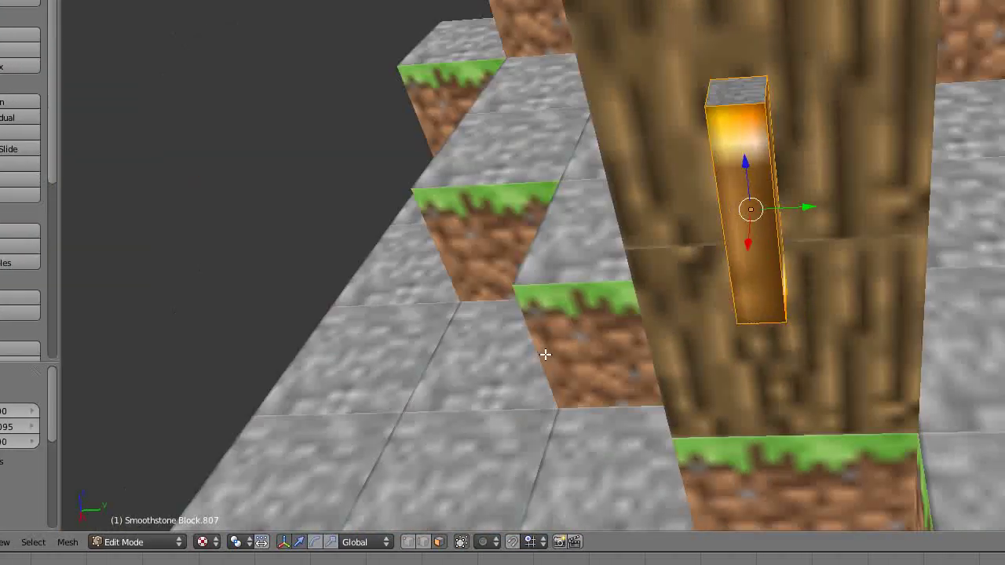
# Select the torch side face with the upside-down flame and rotate its UVs to put the flame at the top
pyautogui.moveTo(544, 355); pyautogui.dragTo(671, 431, button='middle')
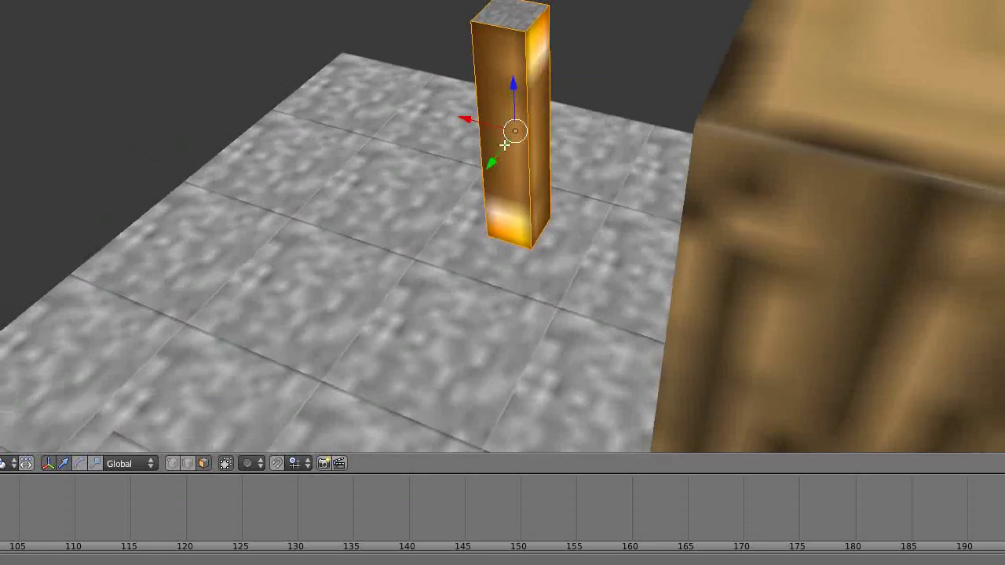
pyautogui.press('Tab')
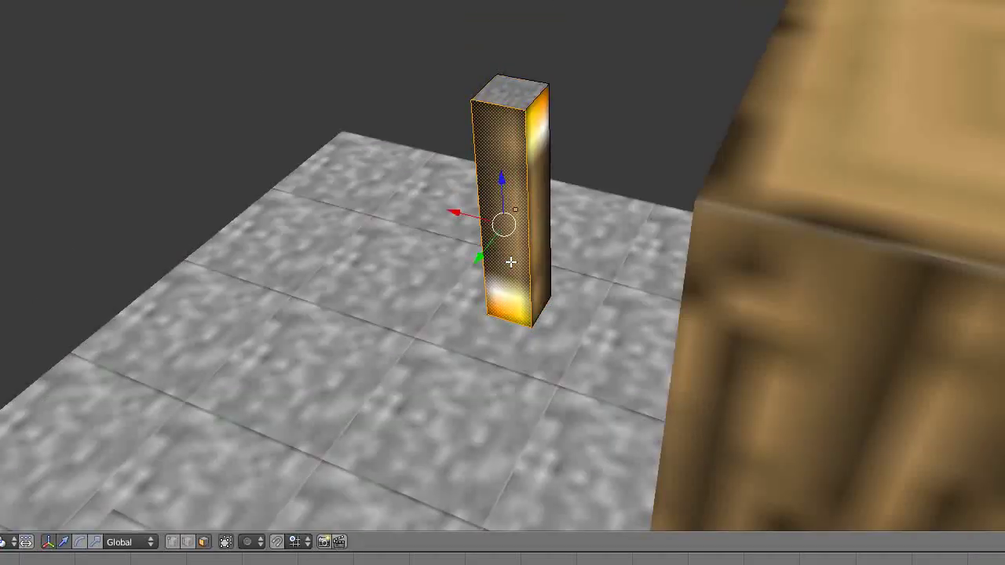
pyautogui.press('a')
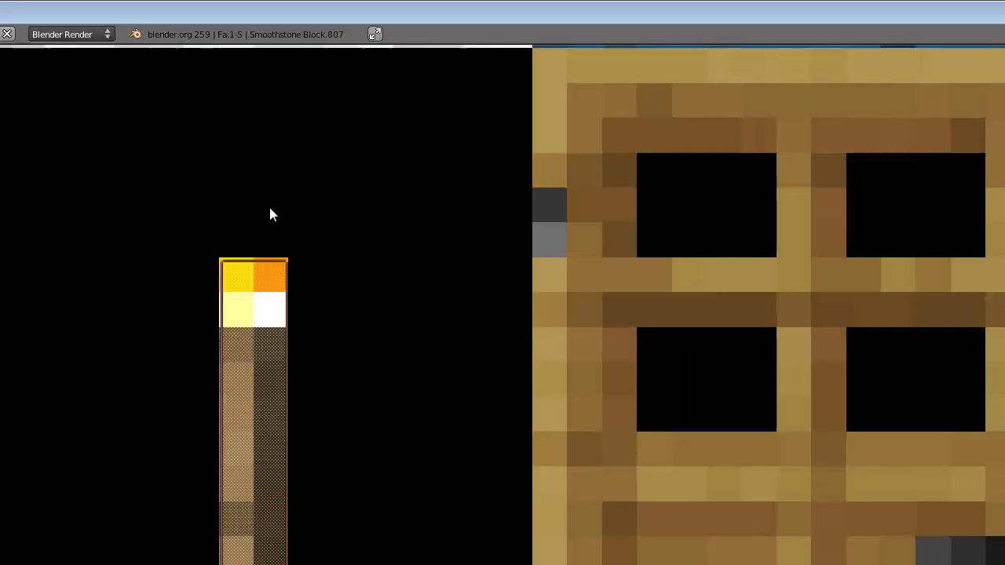
pyautogui.press('r')
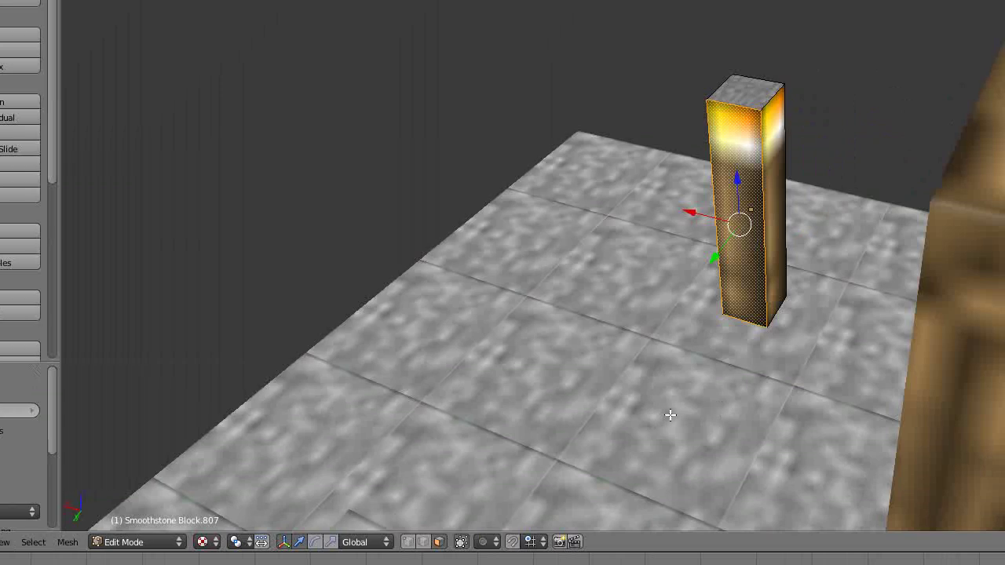
pyautogui.moveTo(669, 416); pyautogui.dragTo(717, 417, button='middle')
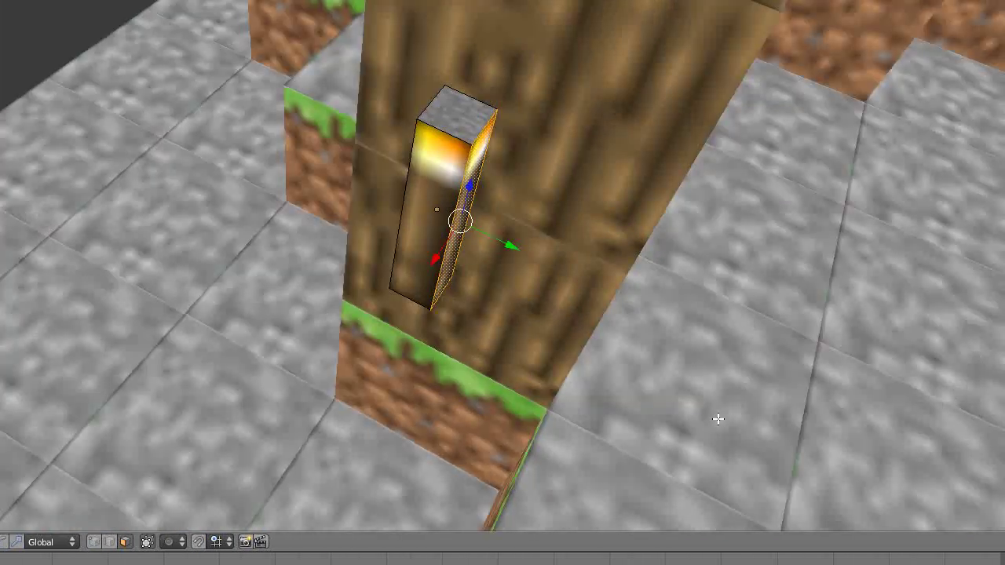
# Select the torch's underside face and move its upper UV corners down along the Y axis, off the flame onto the stem
pyautogui.moveTo(431, 366); pyautogui.dragTo(514, 157, button='middle')
pyautogui.moveTo(416, 204); pyautogui.dragTo(441, 7, button='middle')
pyautogui.rightClick(440, 177)
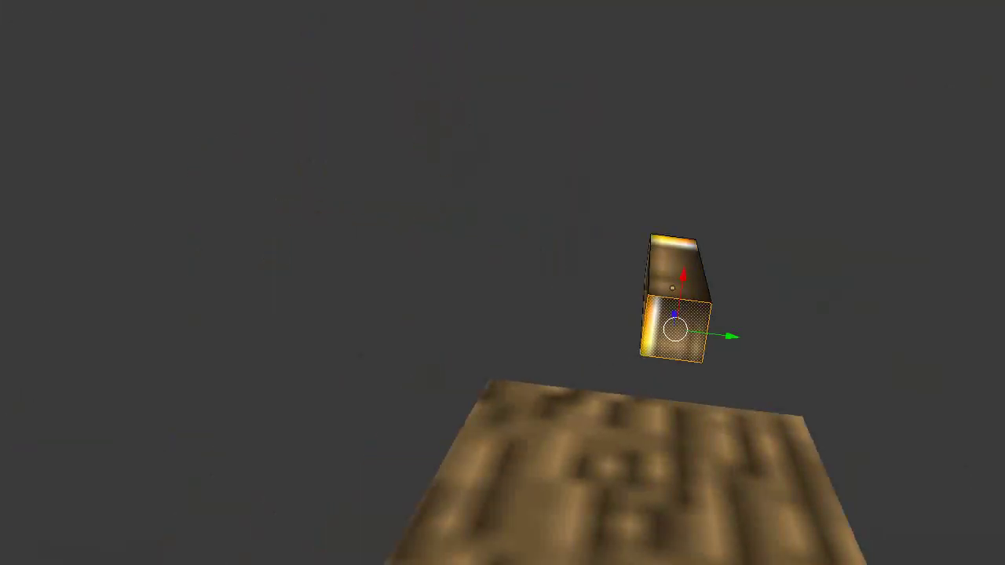
pyautogui.press('b')
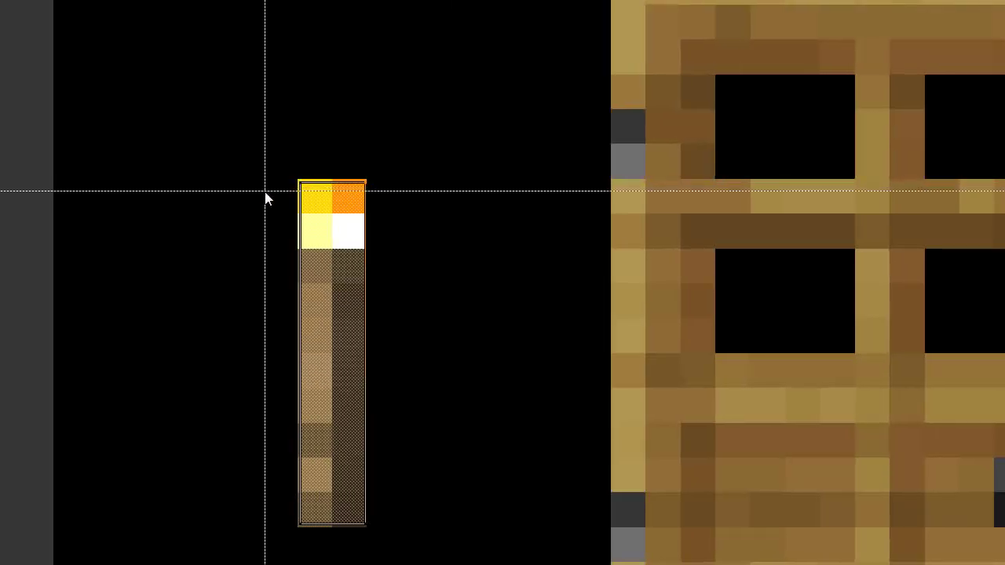
pyautogui.moveTo(265, 194); pyautogui.dragTo(459, 133)
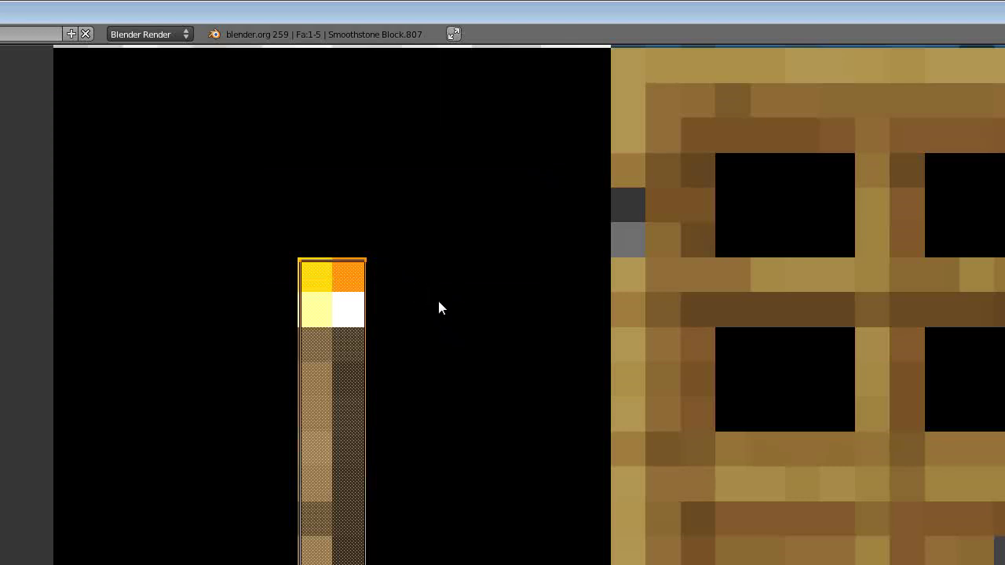
pyautogui.press('b')
pyautogui.moveTo(474, 357); pyautogui.dragTo(213, 209)
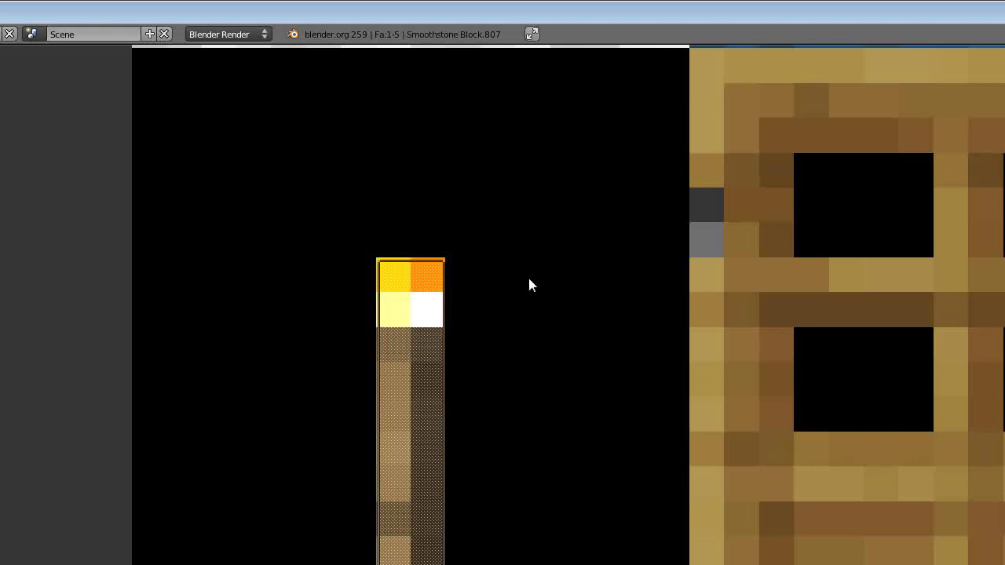
pyautogui.press('g')
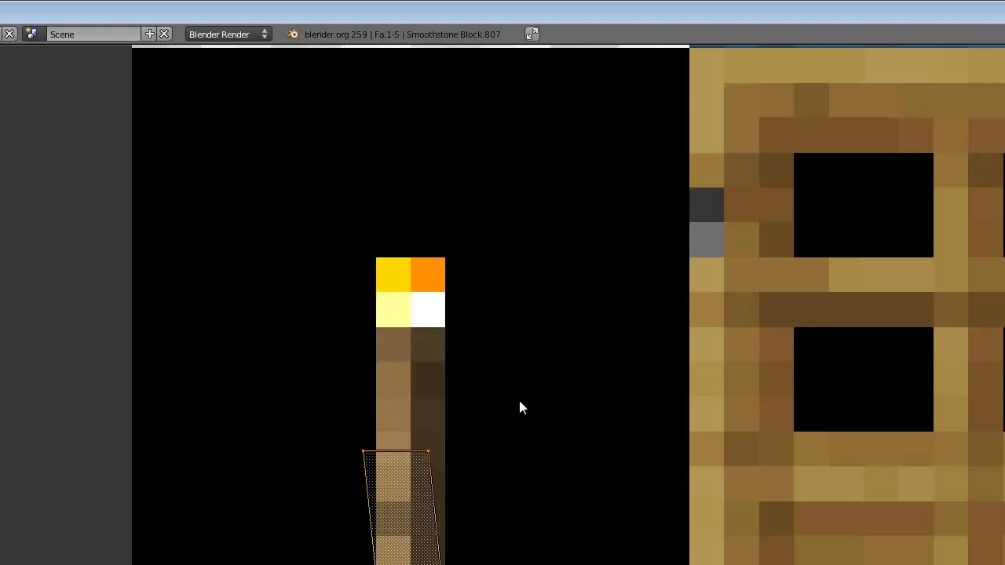
pyautogui.press('y')
pyautogui.press('g')
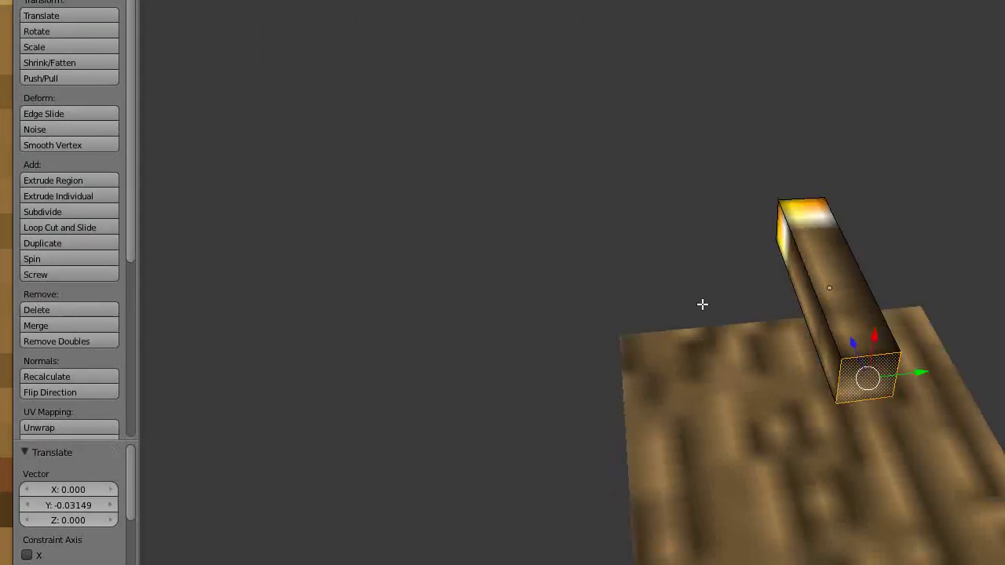
# Separate the torch's stone-textured top face into its own object and select it
pyautogui.moveTo(702, 305); pyautogui.dragTo(548, 187, button='middle')
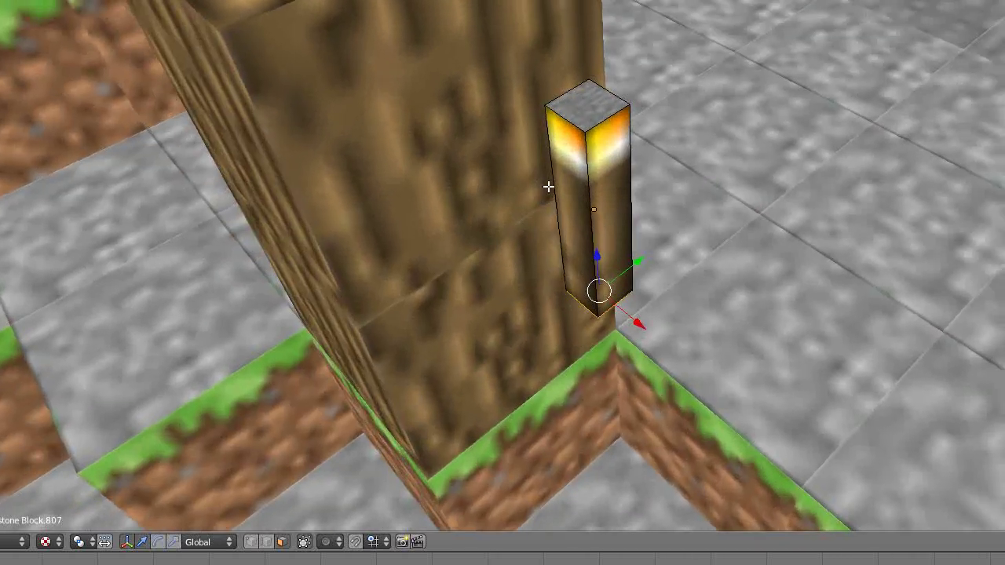
pyautogui.press('Tab')
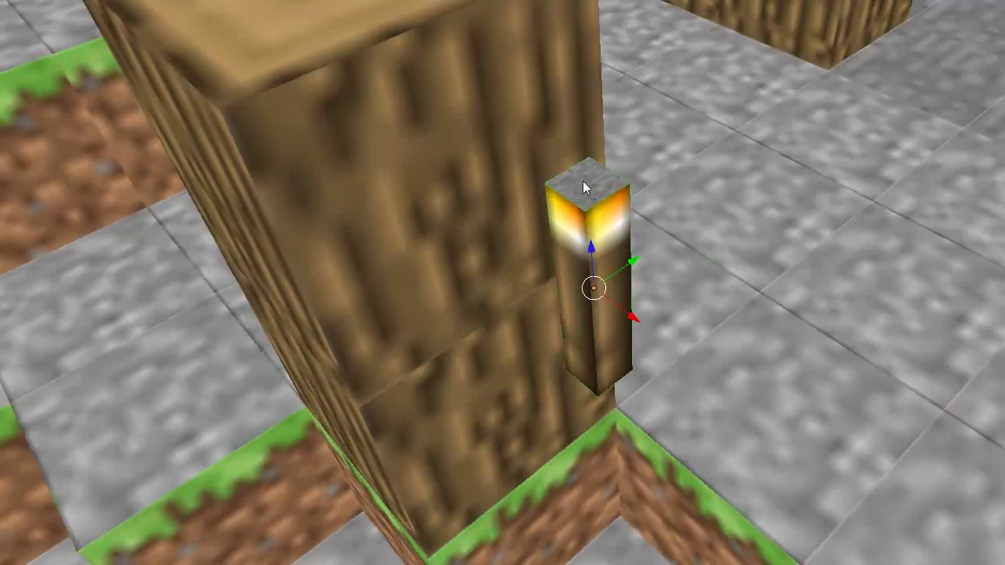
pyautogui.click(587, 183)
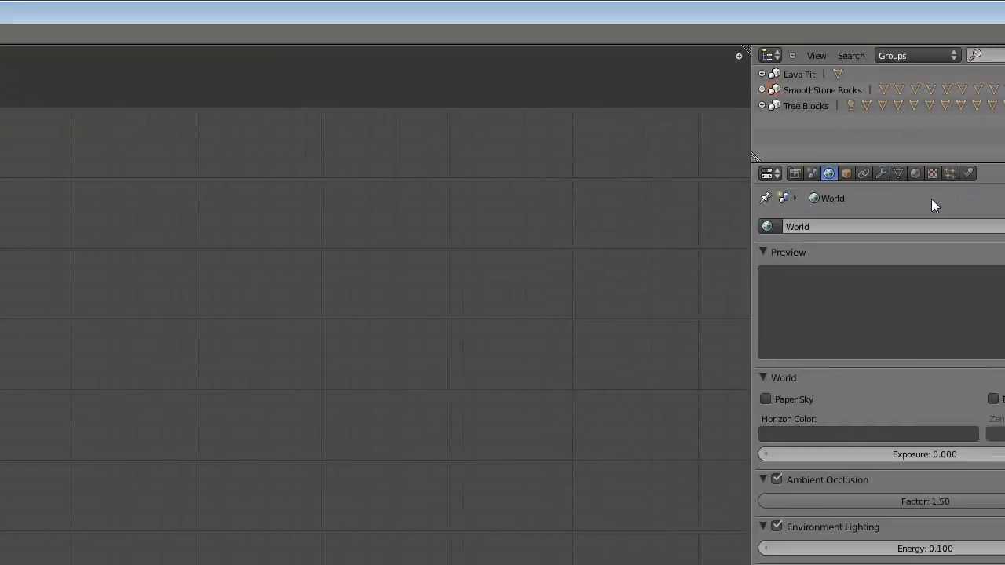
# Make single-user copies of the top face's Minecraft Object Base material, its Tex texture and the terrain.png image
pyautogui.click(680, 174)
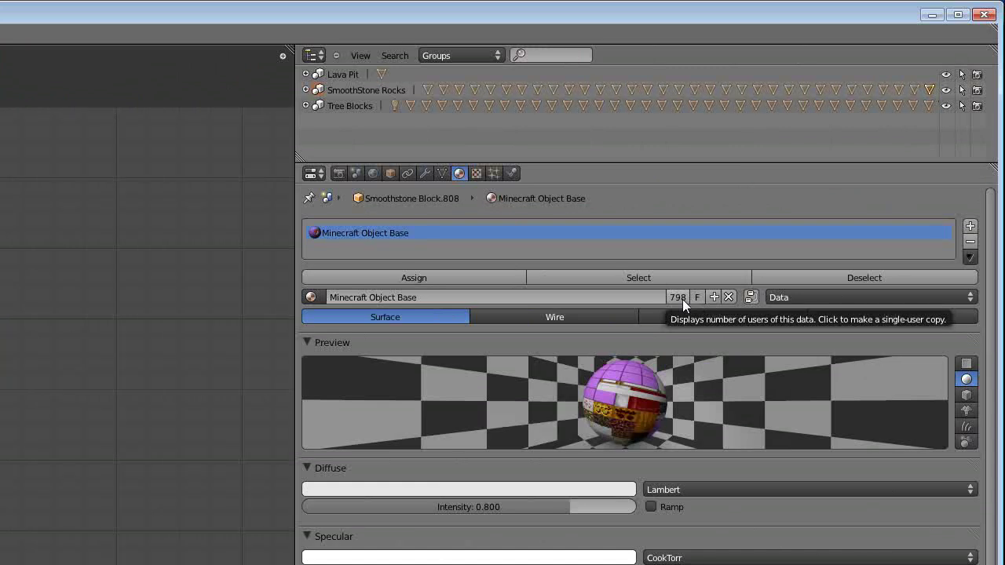
pyautogui.click(682, 299)
pyautogui.click(477, 173)
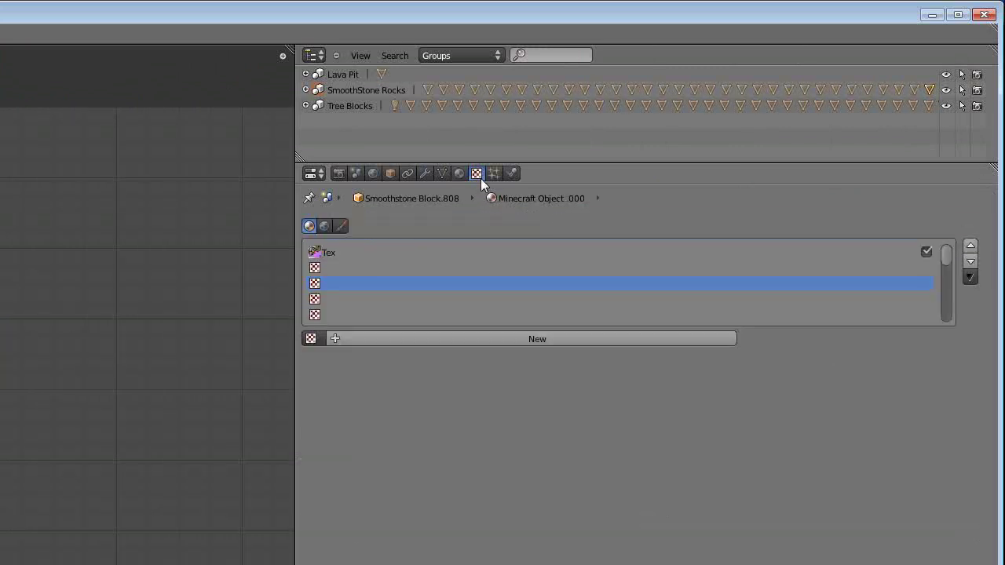
pyautogui.click(346, 254)
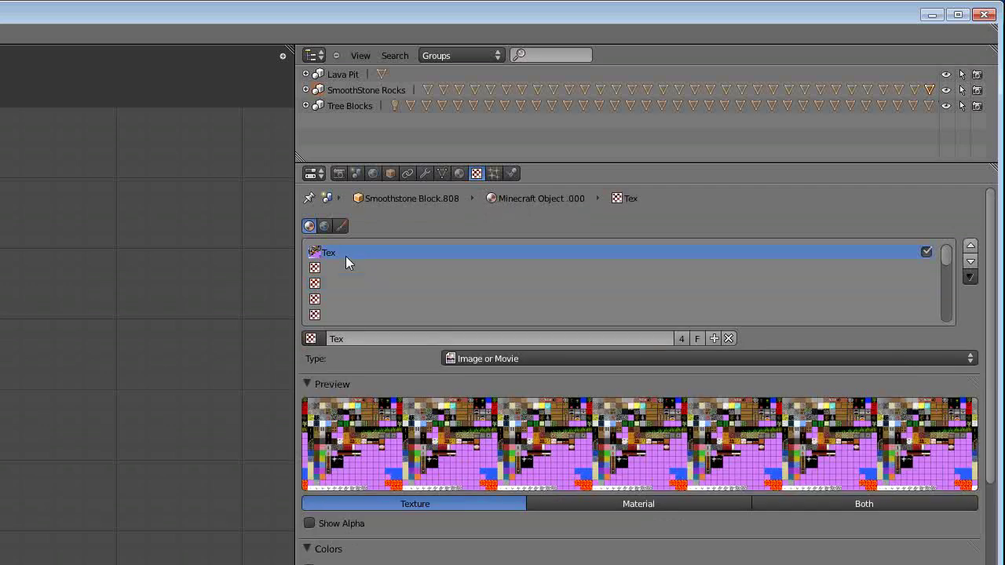
pyautogui.click(680, 339)
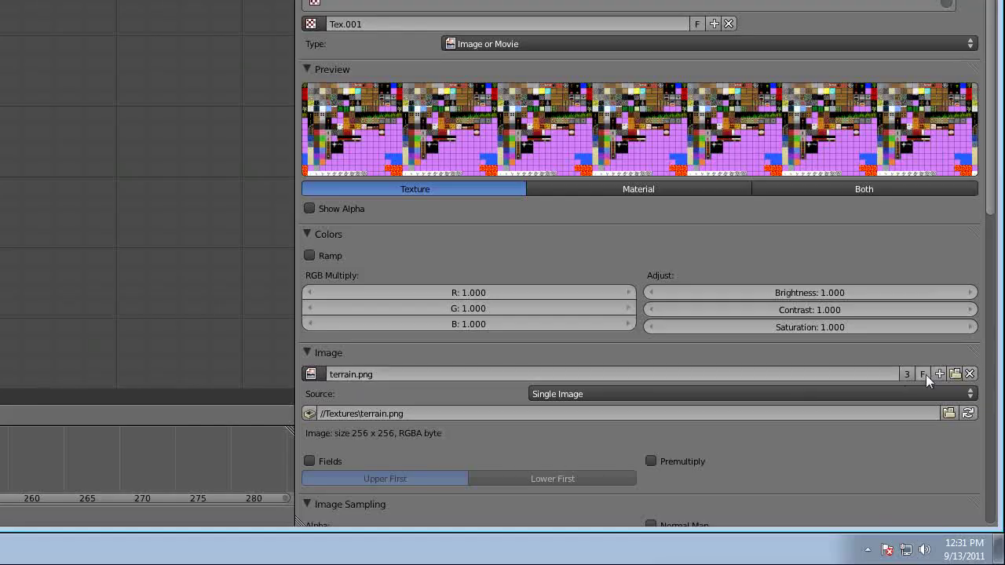
pyautogui.click(905, 374)
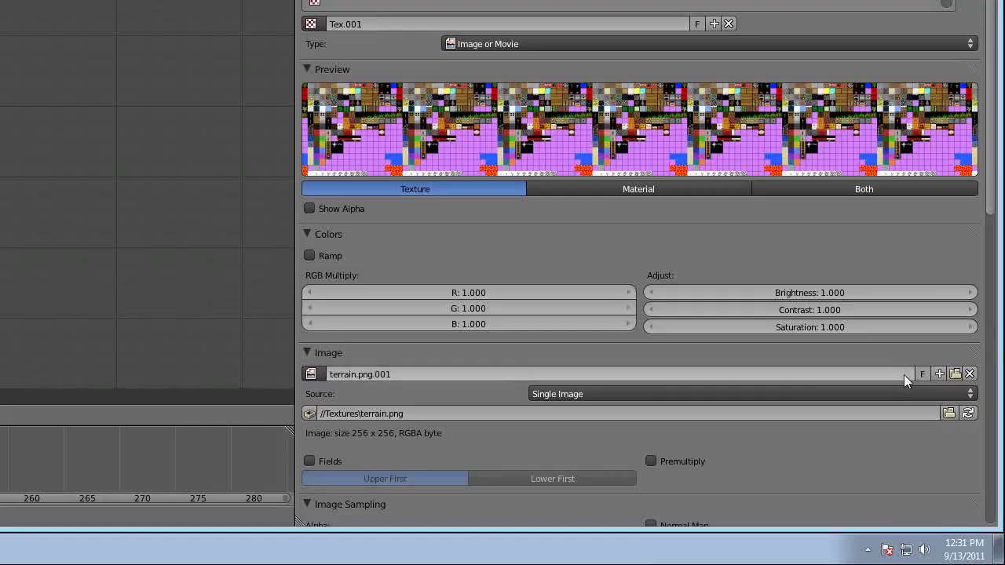
# Load particles.png as the texture's image and assign it to the top face's UVs in place of terrain.png
pyautogui.click(957, 374)
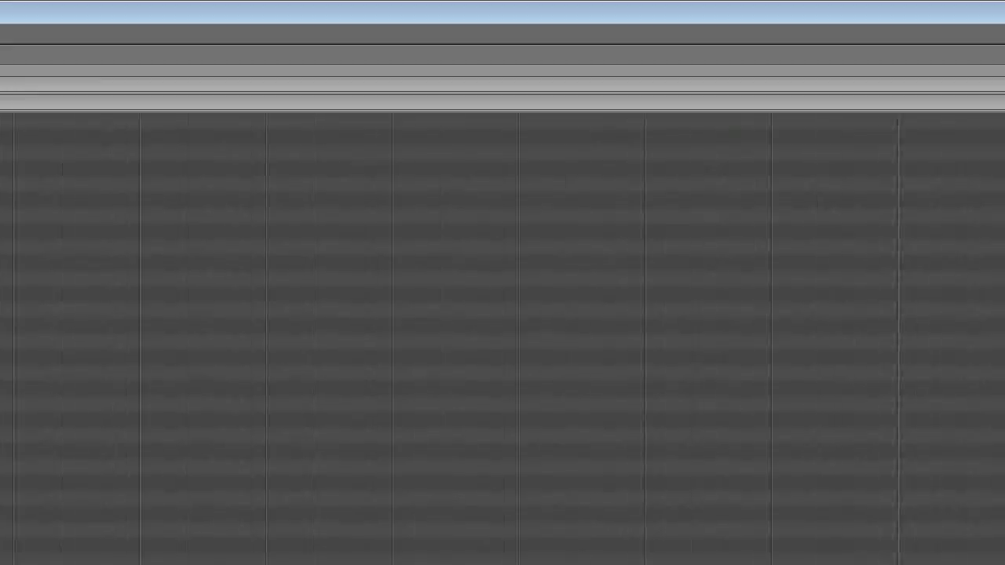
pyautogui.click(999, 84)
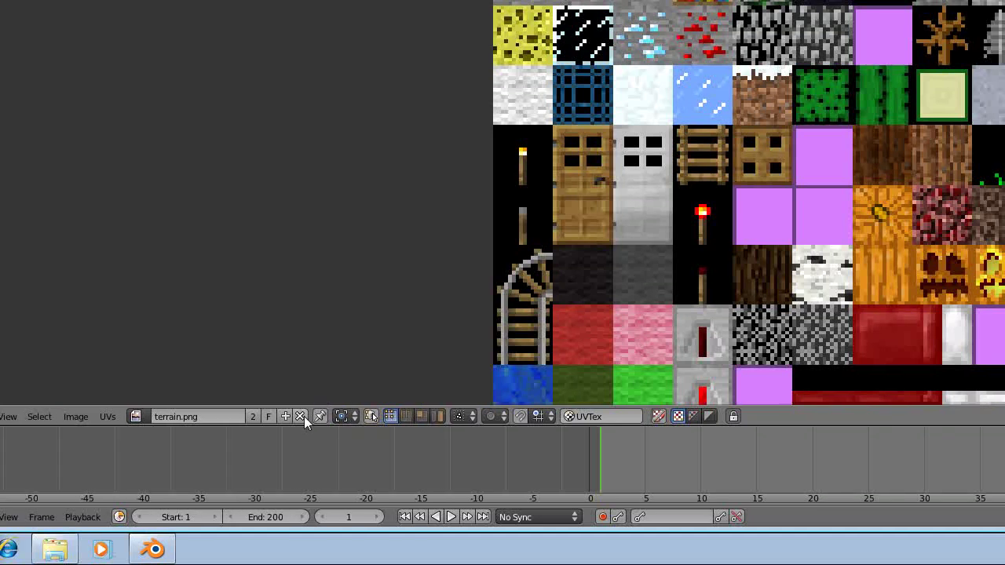
pyautogui.click(222, 416)
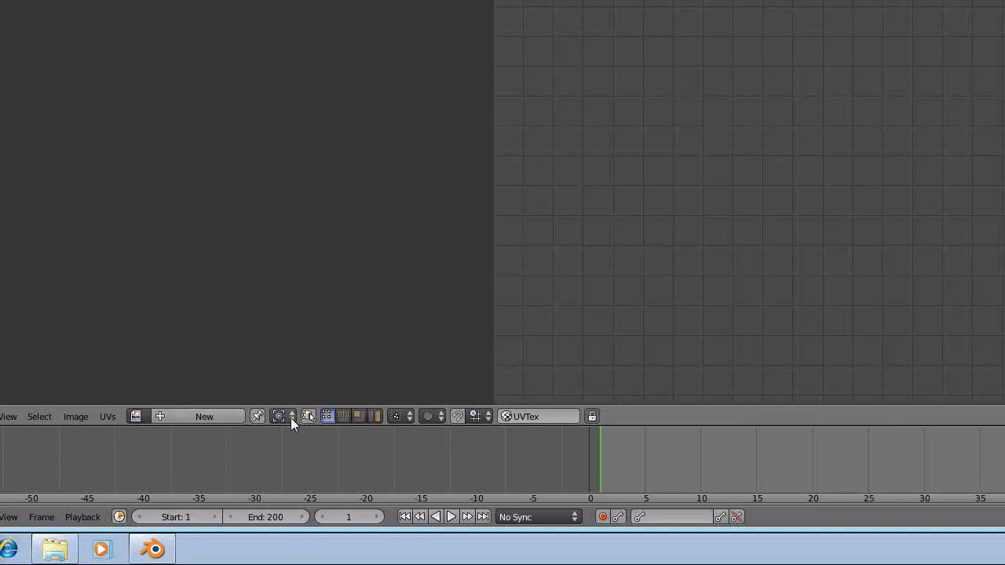
pyautogui.click(135, 416)
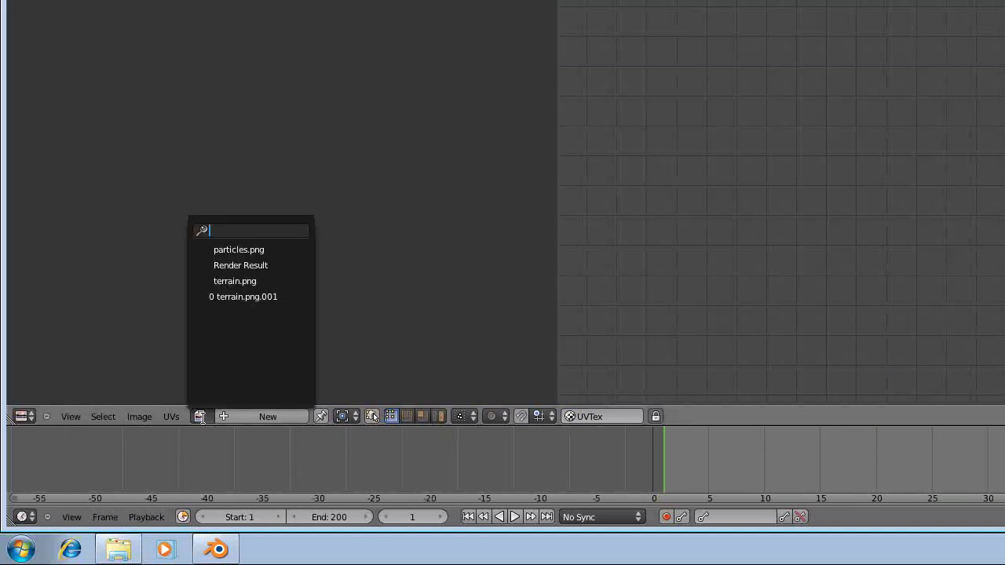
pyautogui.click(280, 248)
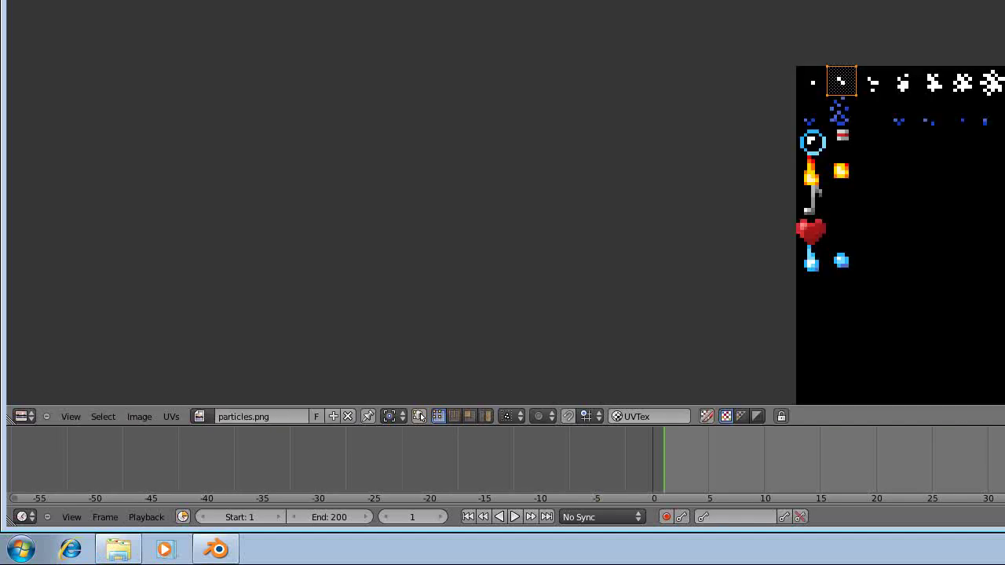
# Move the top face's UV square onto the small square fire sprite and scale it down to the sprite's edges
pyautogui.scroll(5, 757, 271)
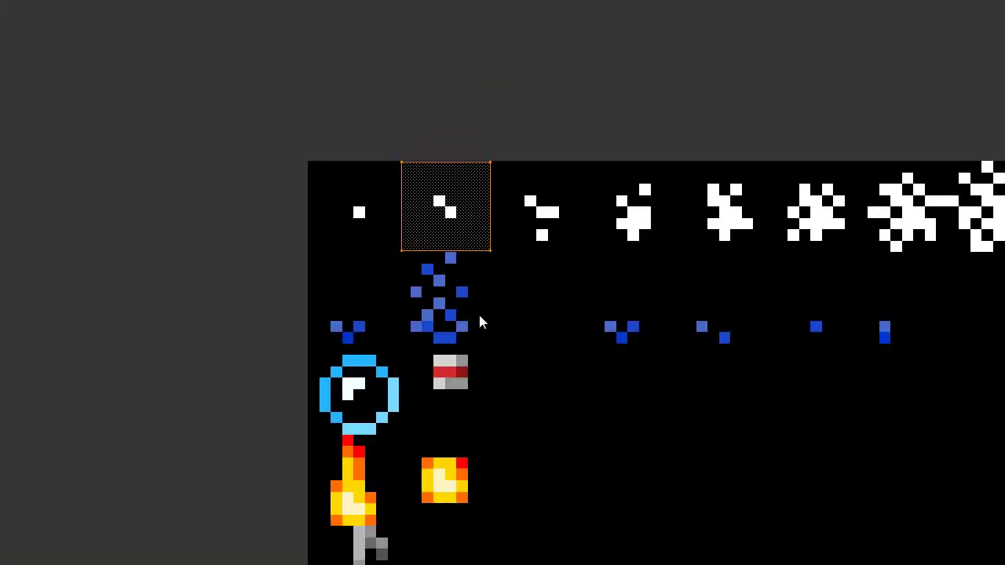
pyautogui.press('g')
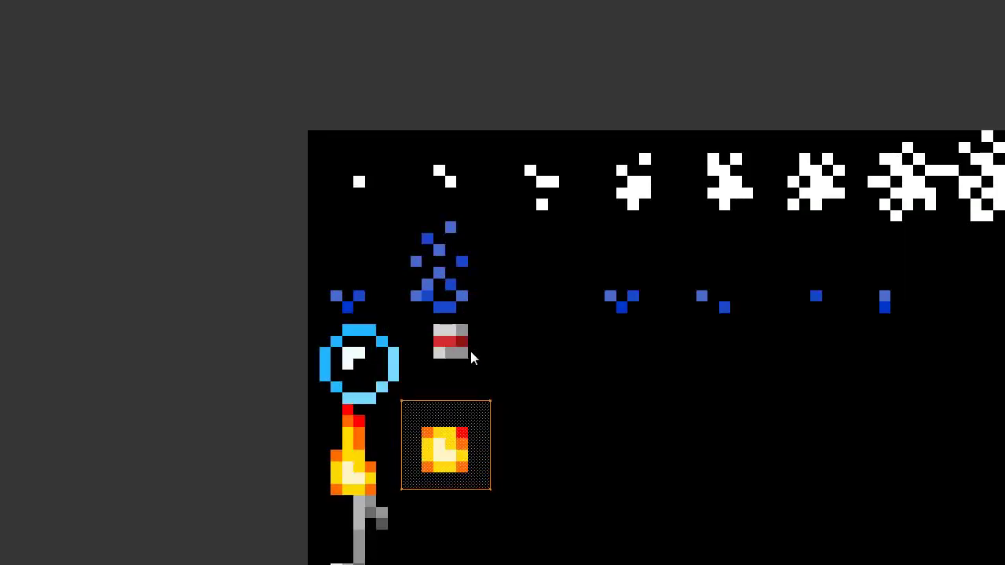
pyautogui.click(471, 395)
pyautogui.press('s')
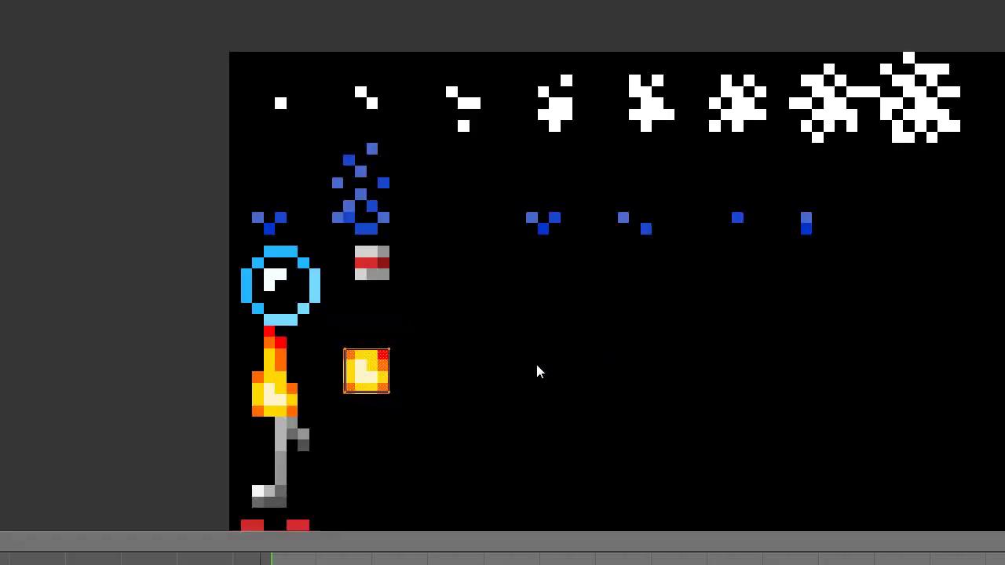
pyautogui.click(534, 367)
# Fine-tune the UV square's position so it sits centred just inside the fire sprite's pixels
pyautogui.scroll(3, 376, 345)
pyautogui.moveTo(374, 333); pyautogui.dragTo(387, 449, button='middle')
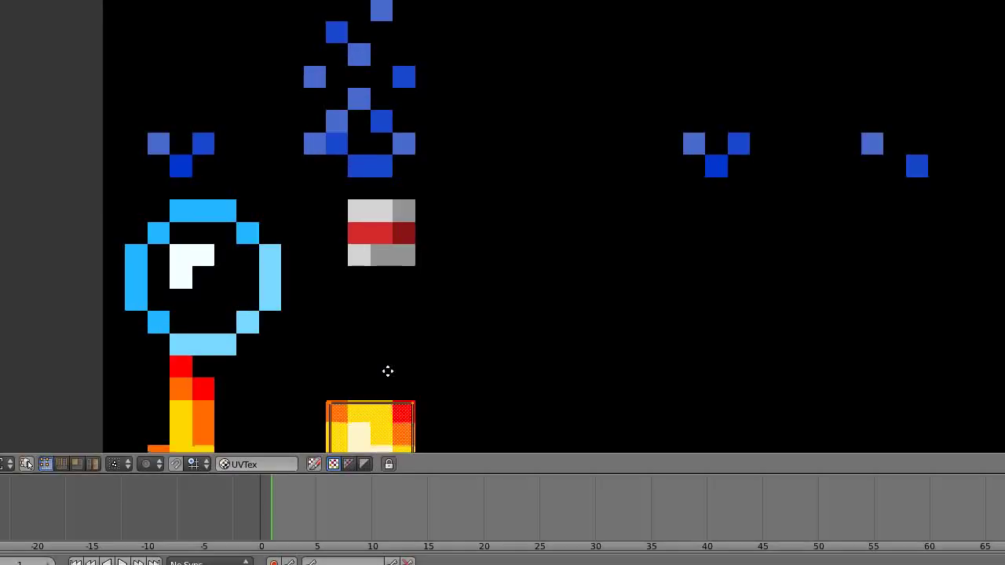
pyautogui.moveTo(388, 371); pyautogui.dragTo(407, 99, button='middle')
pyautogui.scroll(3, 401, 126)
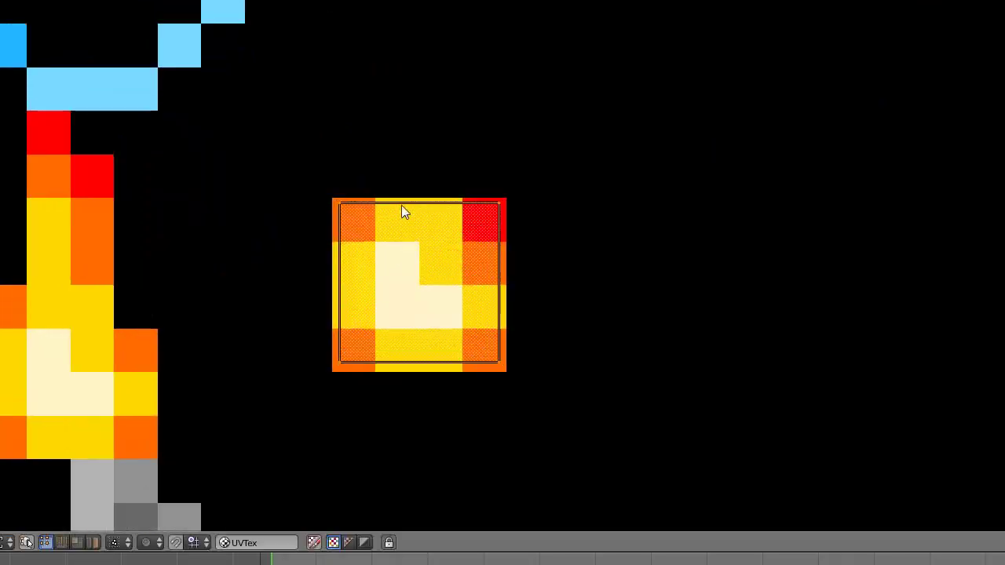
pyautogui.press('g')
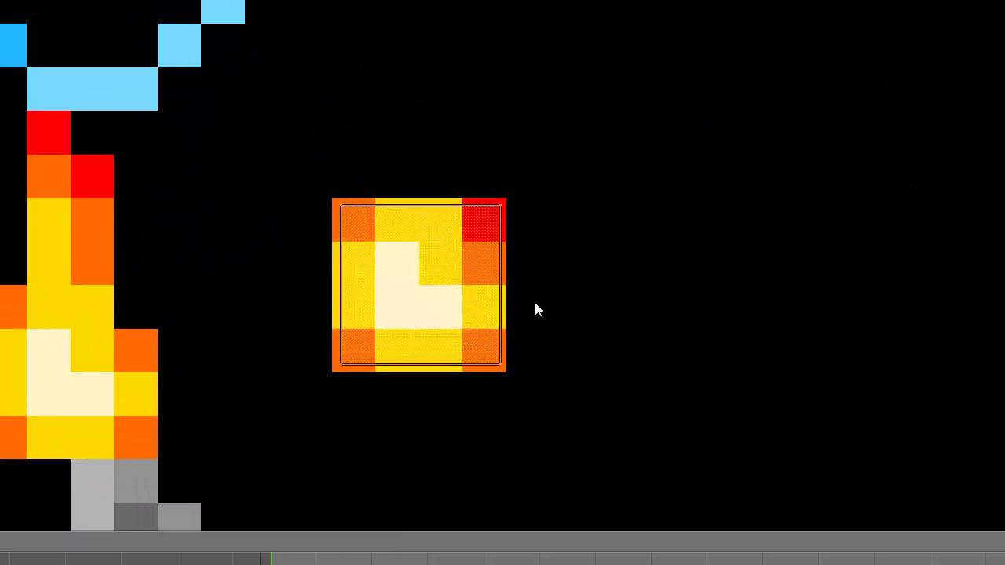
pyautogui.press('g')
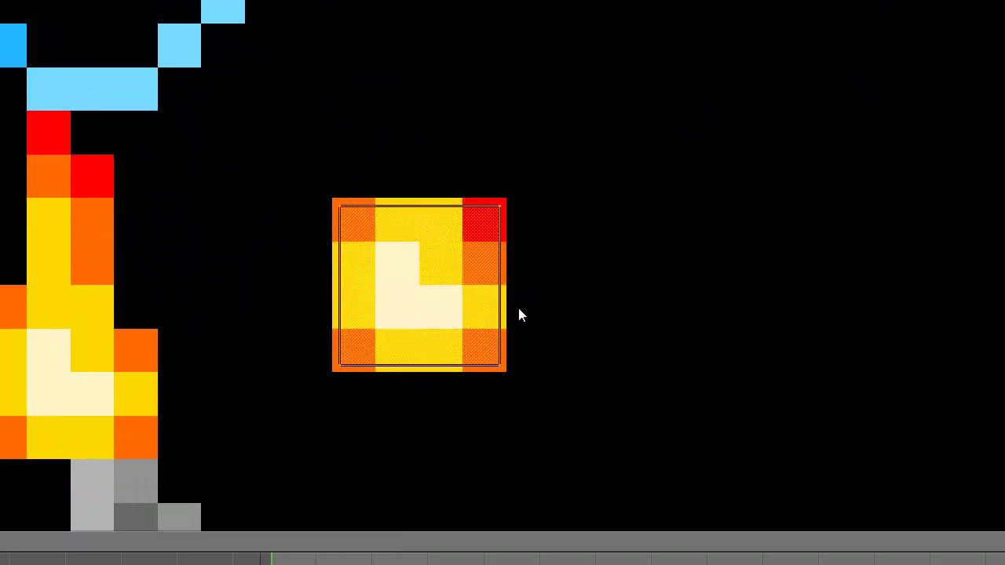
pyautogui.click(515, 304)
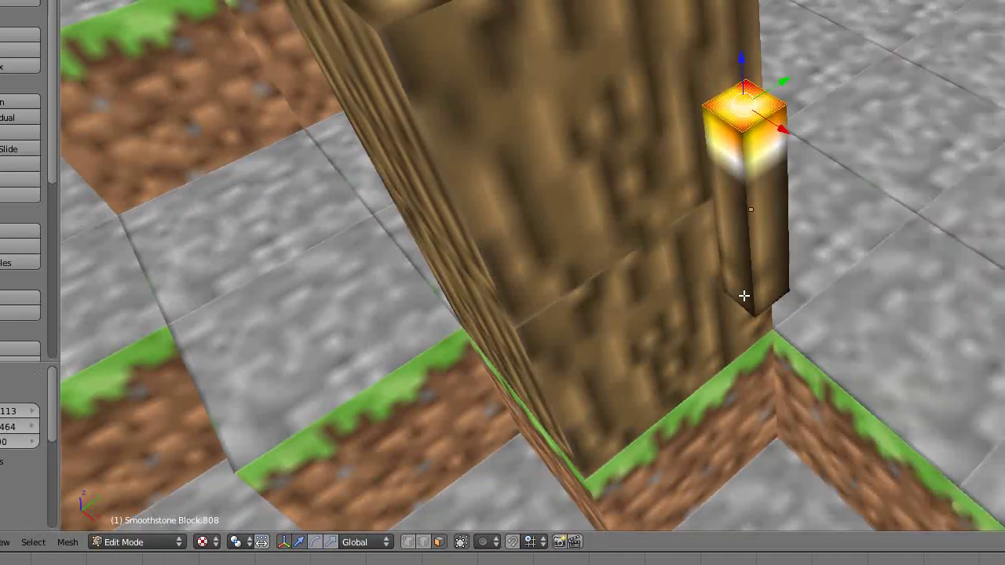
# Leave Edit Mode and join the fire-textured top face with the torch body into one object
pyautogui.press('Tab')
pyautogui.scroll(-2, 685, 273)
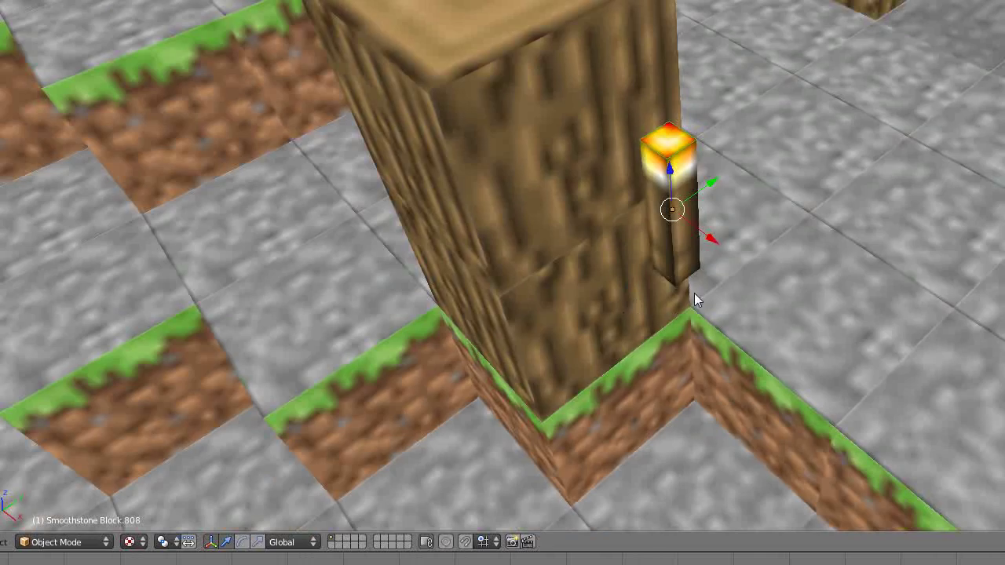
pyautogui.moveTo(611, 309); pyautogui.dragTo(464, 403, button='middle')
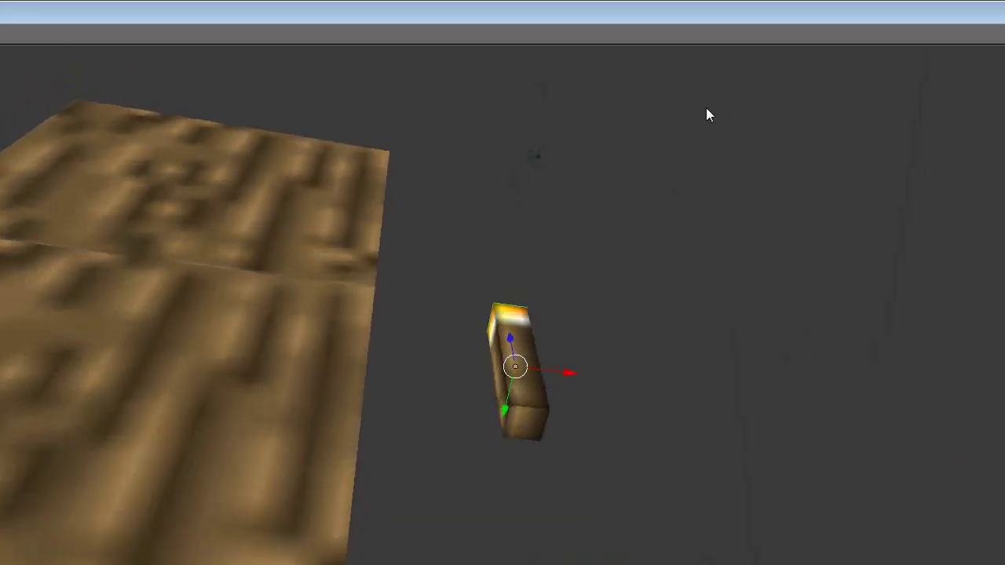
pyautogui.scroll(5, 493, 294)
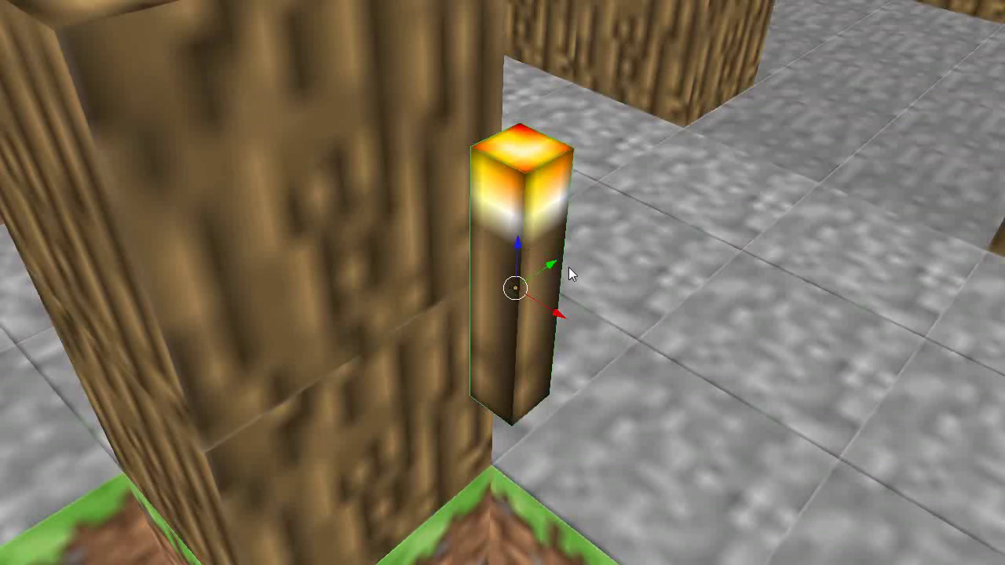
pyautogui.moveTo(568, 267); pyautogui.dragTo(542, 290, button='middle')
pyautogui.click(542, 291)
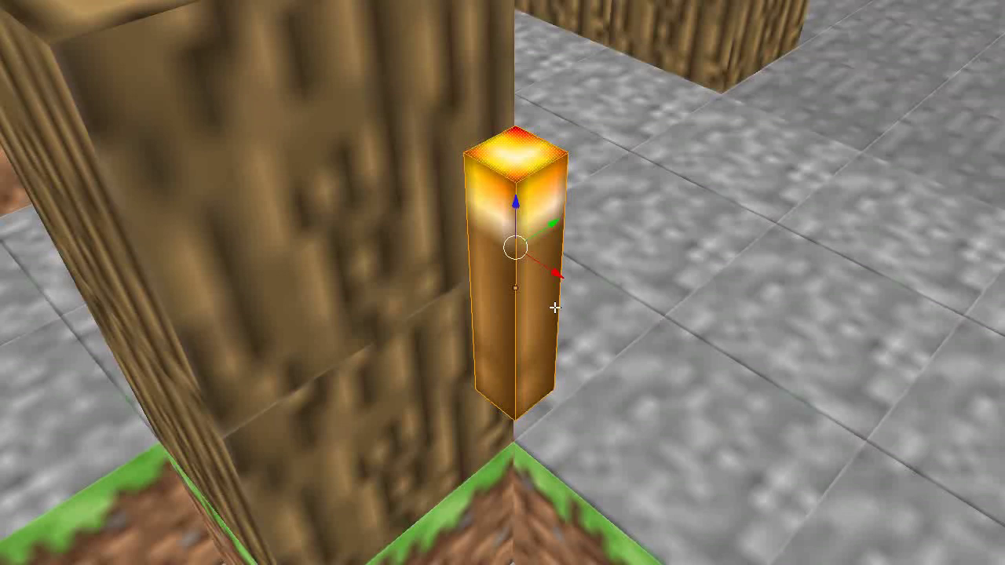
pyautogui.press('Tab')
# In the front orthographic view, move the torch along the X axis to near the left edge of the log block behind it
pyautogui.press('KP_1')
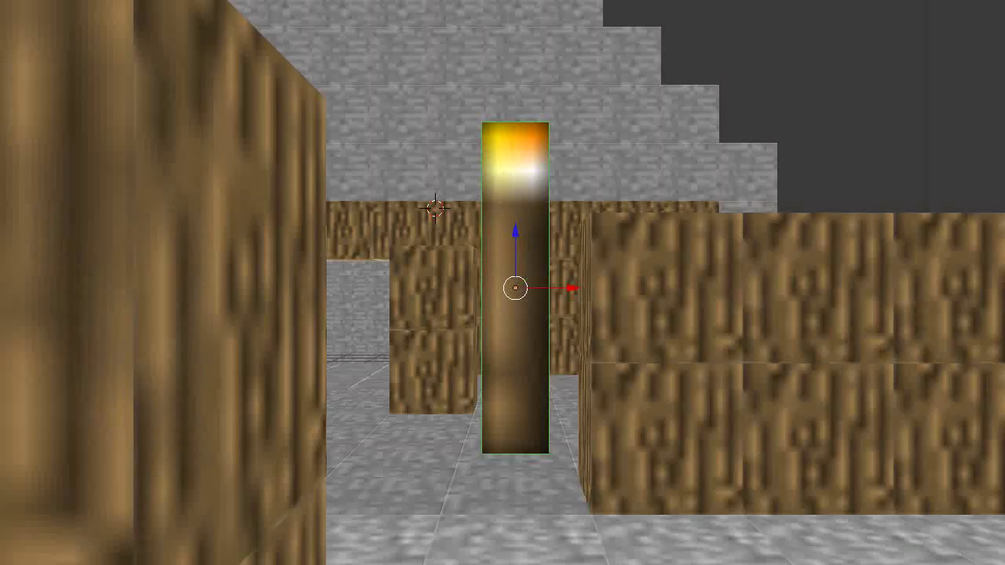
pyautogui.press('KP_5')
pyautogui.scroll(-5, 491, 268)
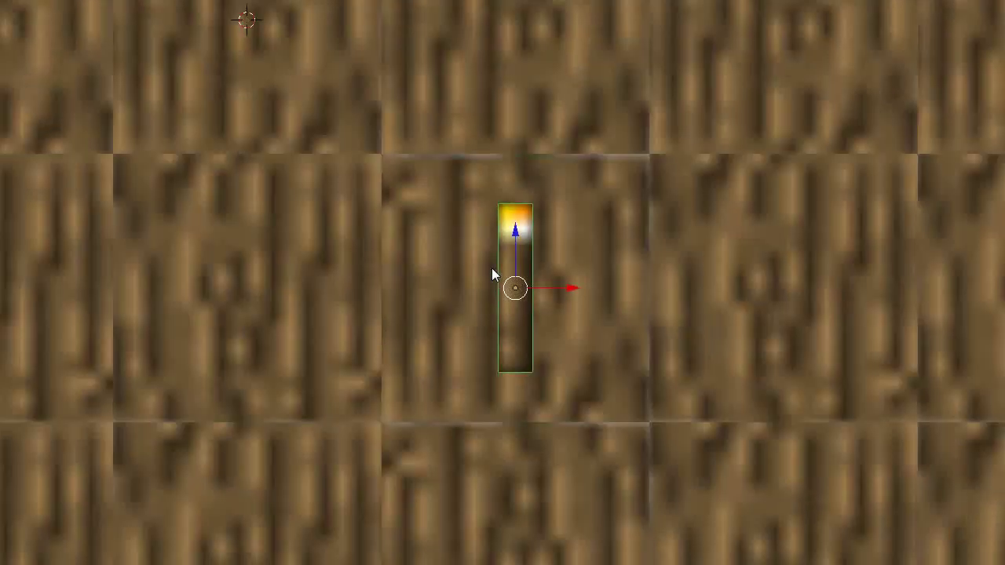
pyautogui.scroll(1, 571, 294)
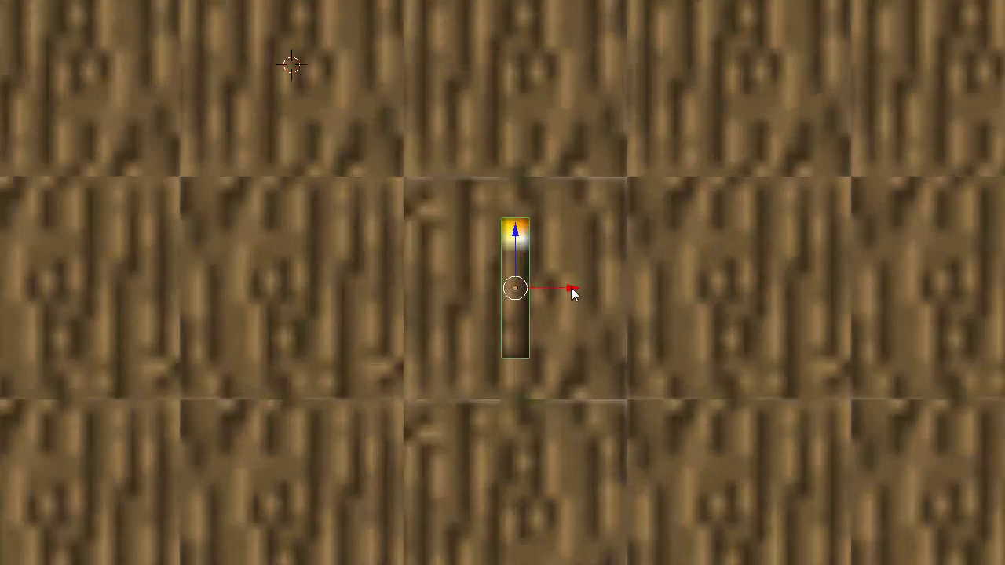
pyautogui.moveTo(572, 288); pyautogui.dragTo(488, 304)
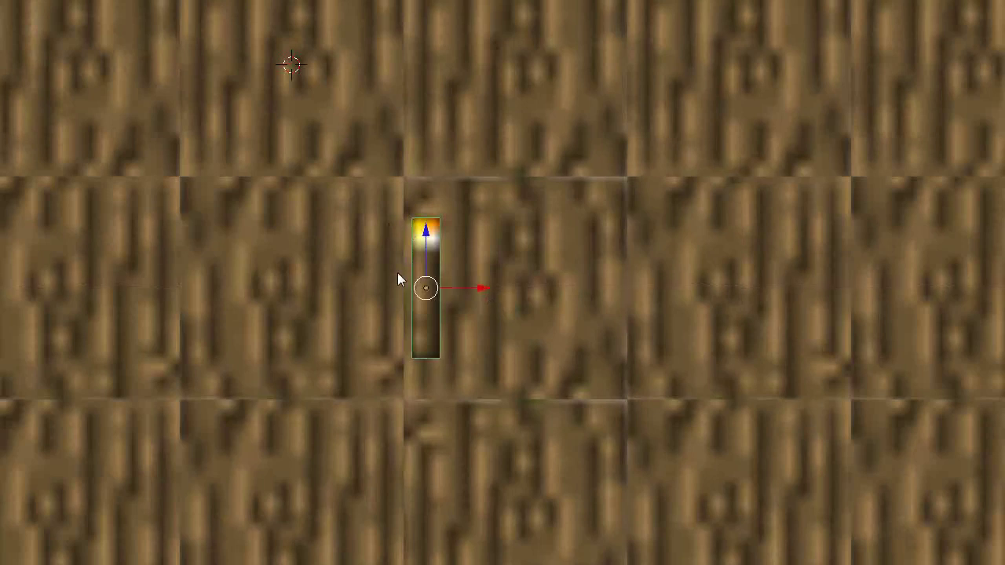
# Tilt the torch so its top leans away from the log's face, and shift it along the X axis so its base sinks into the log
pyautogui.press('r')
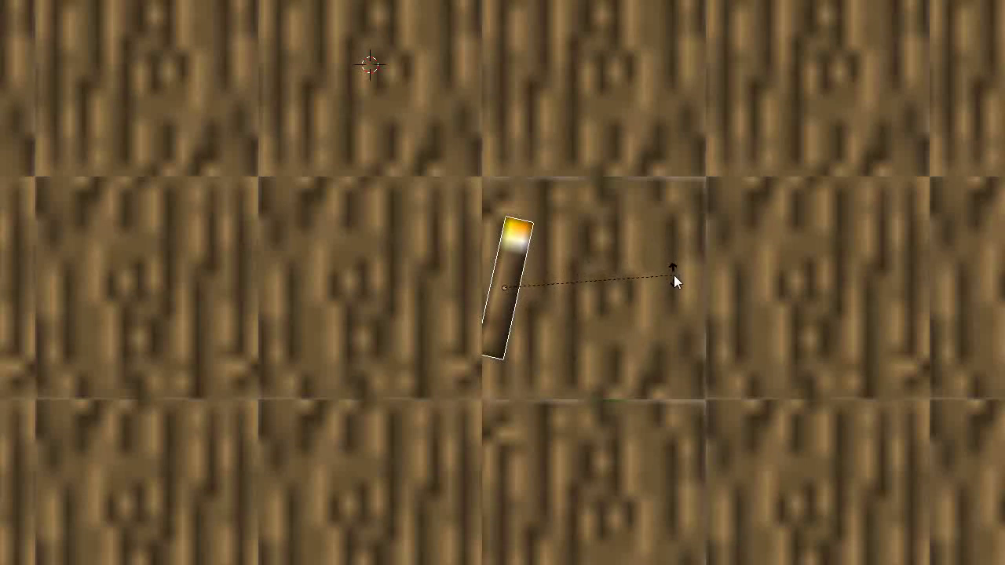
pyautogui.click(674, 276)
pyautogui.scroll(2, 521, 389)
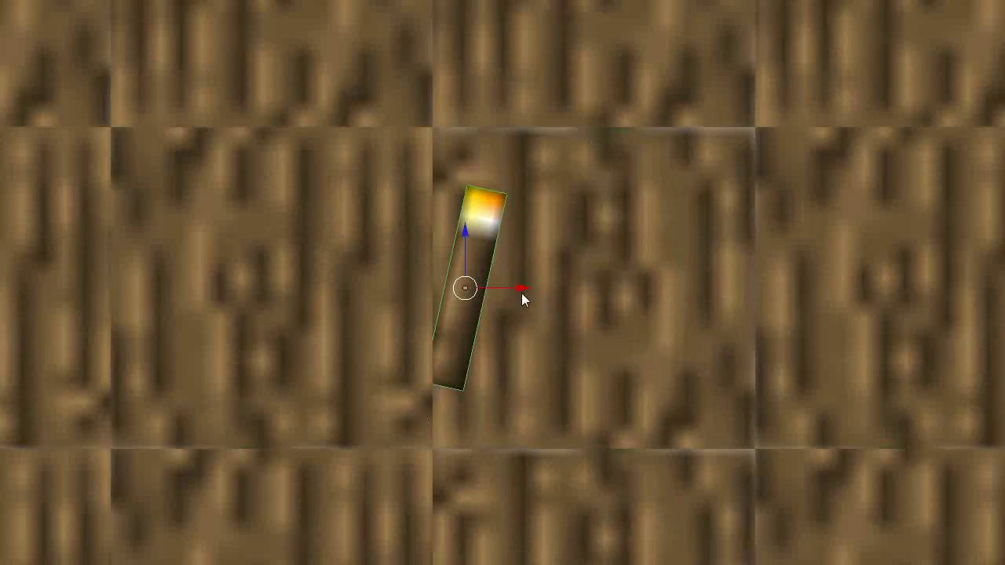
pyautogui.moveTo(522, 287); pyautogui.dragTo(512, 292)
pyautogui.moveTo(509, 293); pyautogui.dragTo(509, 293)
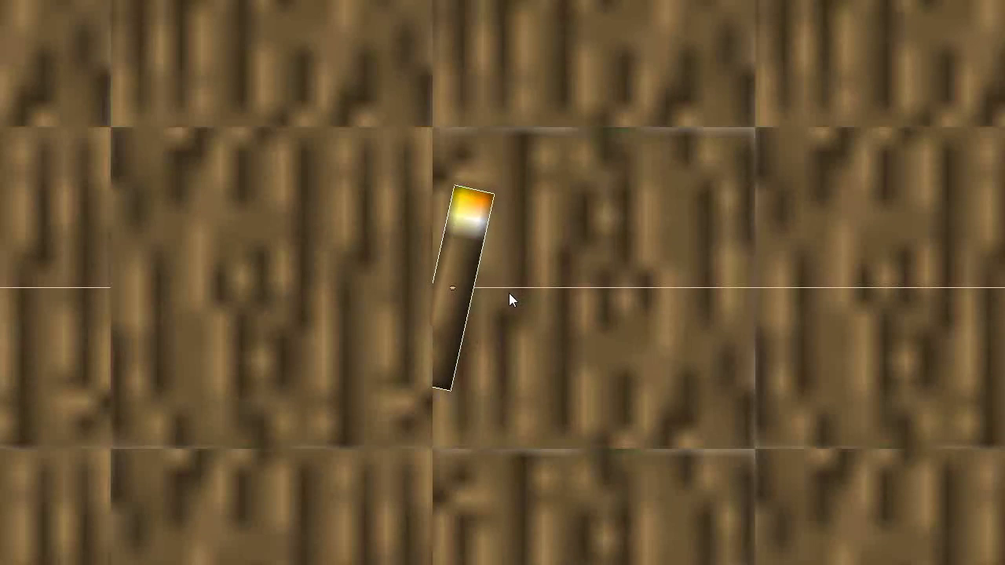
pyautogui.click(508, 300)
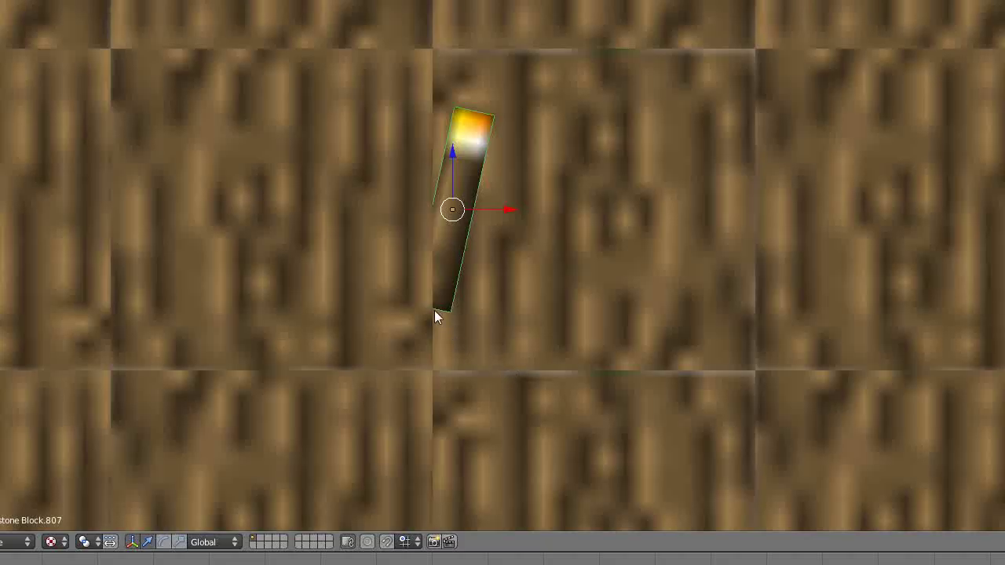
pyautogui.moveTo(507, 288); pyautogui.dragTo(357, 342, button='middle')
pyautogui.moveTo(571, 256); pyautogui.dragTo(555, 279, button='middle')
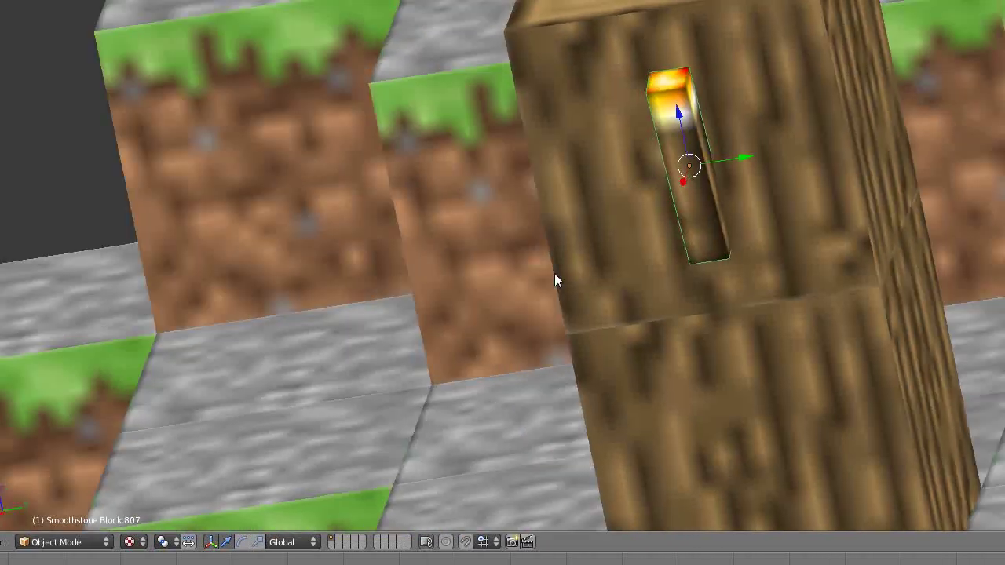
# Fly the scene camera to a close-up of the log with the torch, and widen the image area showing the render
pyautogui.press('KP_0')
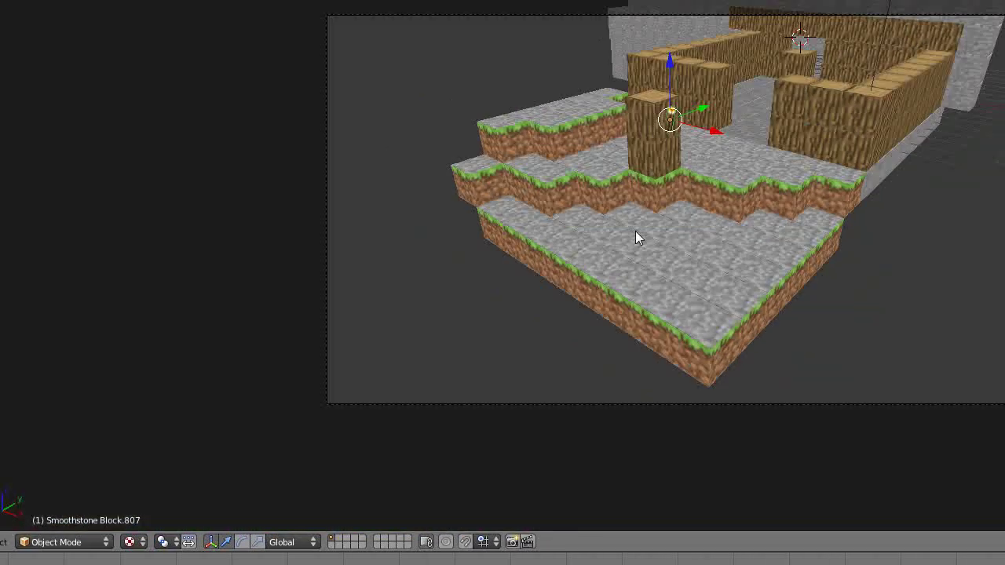
pyautogui.hotkey('shift', 'f')
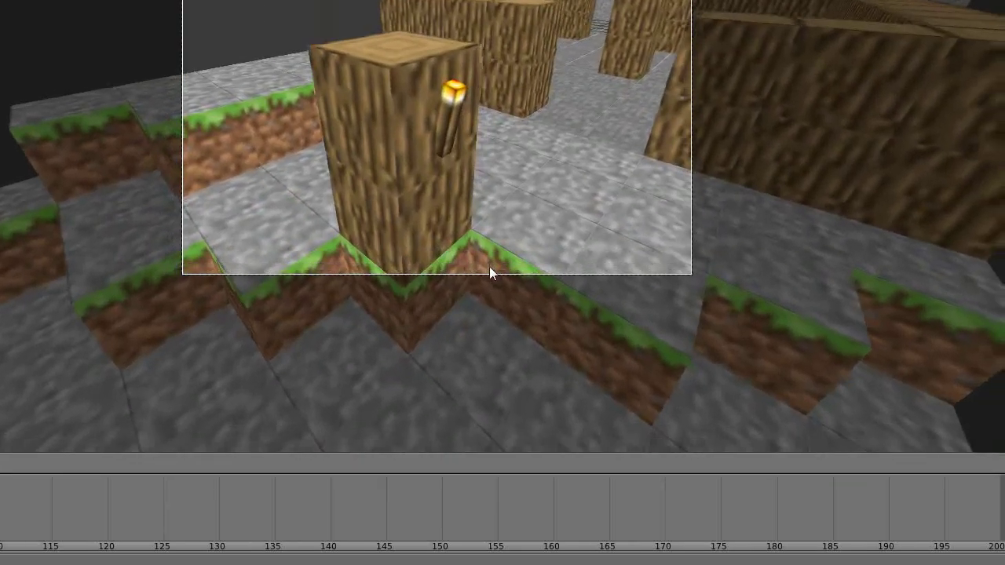
pyautogui.click(489, 266)
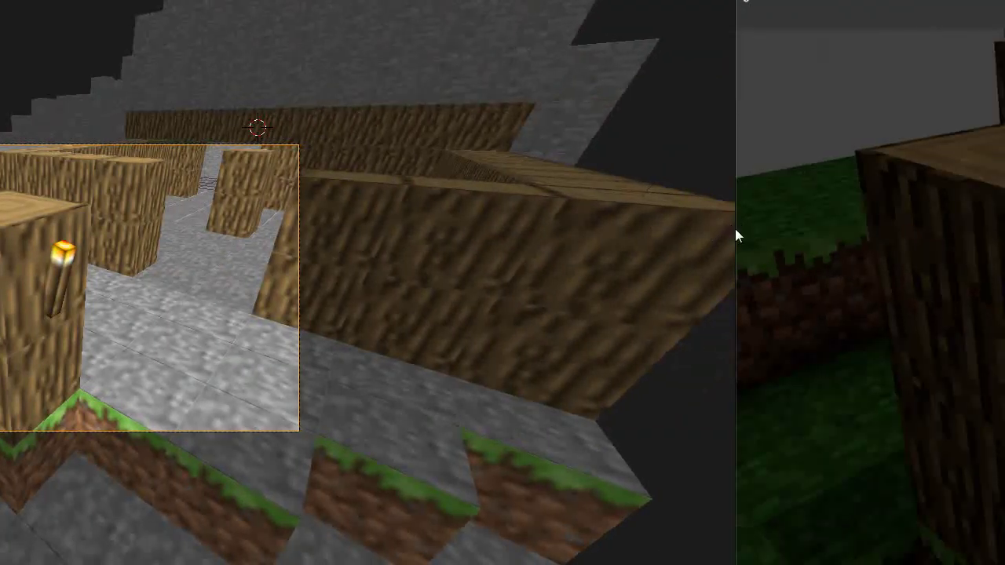
pyautogui.moveTo(736, 229); pyautogui.dragTo(207, 256)
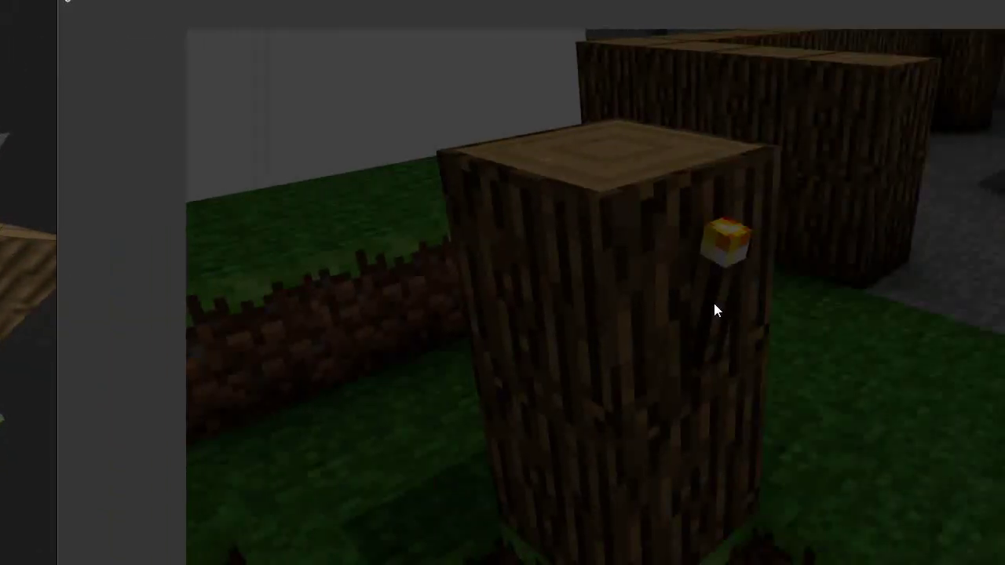